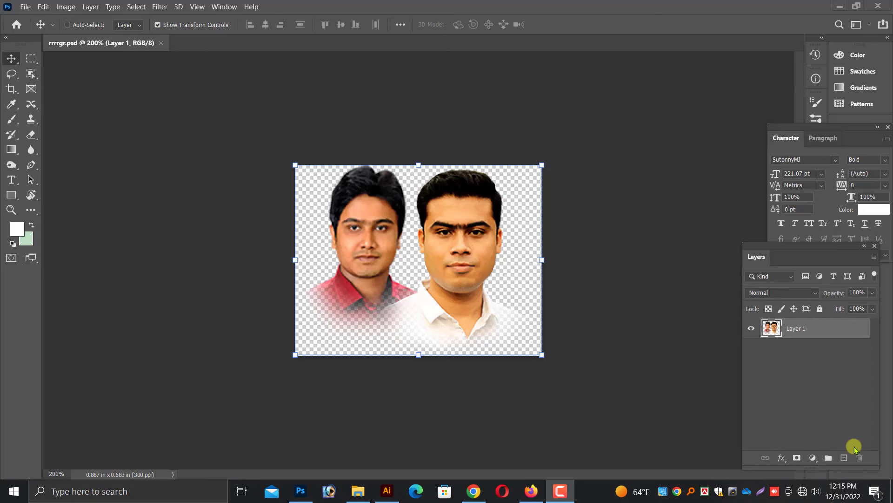
# Glance through the app list, then start a new Photoshop document at the 266 × 205 px clipboard preset
pyautogui.click(14, 491)
pyautogui.scroll(-1, 74, 353)
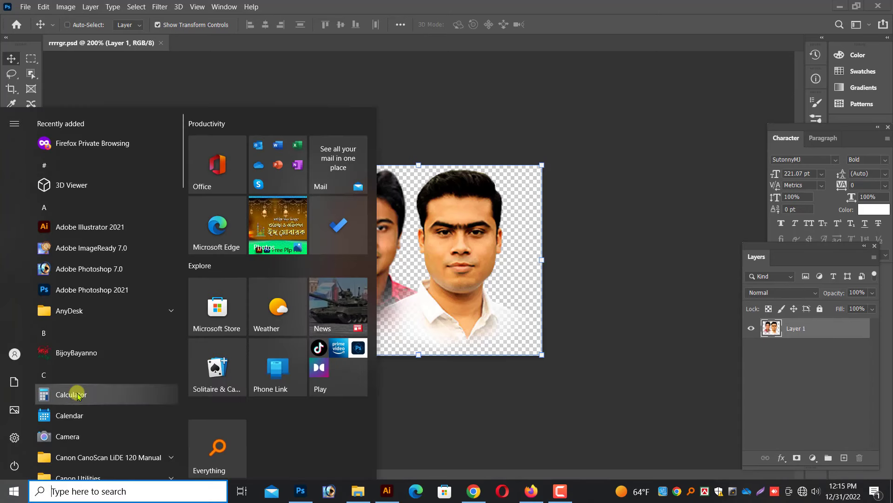
pyautogui.click(3, 26)
pyautogui.click(24, 8)
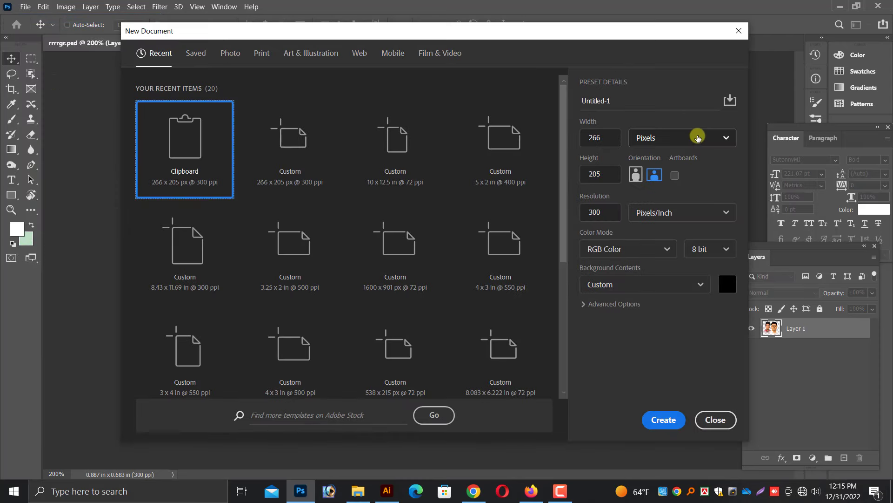
# Create a 3 × 4 inch portrait document in inches and fill its canvas white
pyautogui.click(695, 138)
pyautogui.click(657, 181)
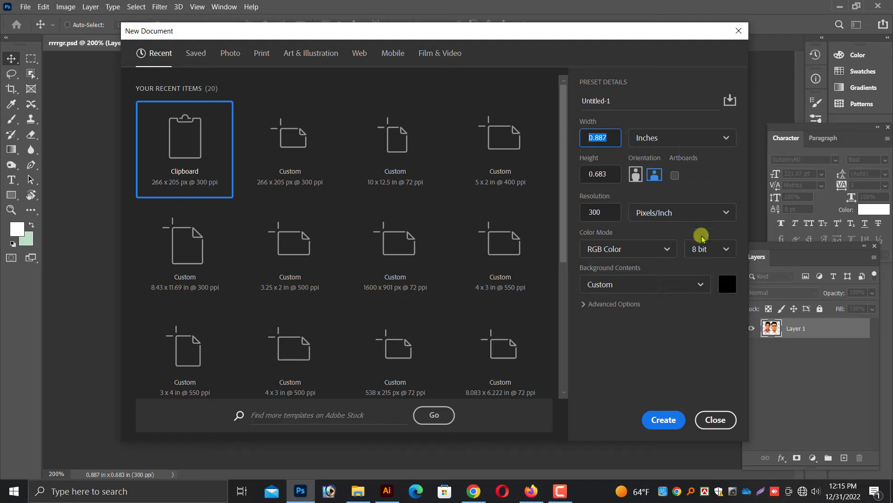
pyautogui.moveTo(614, 172); pyautogui.dragTo(574, 173)
pyautogui.write('4')
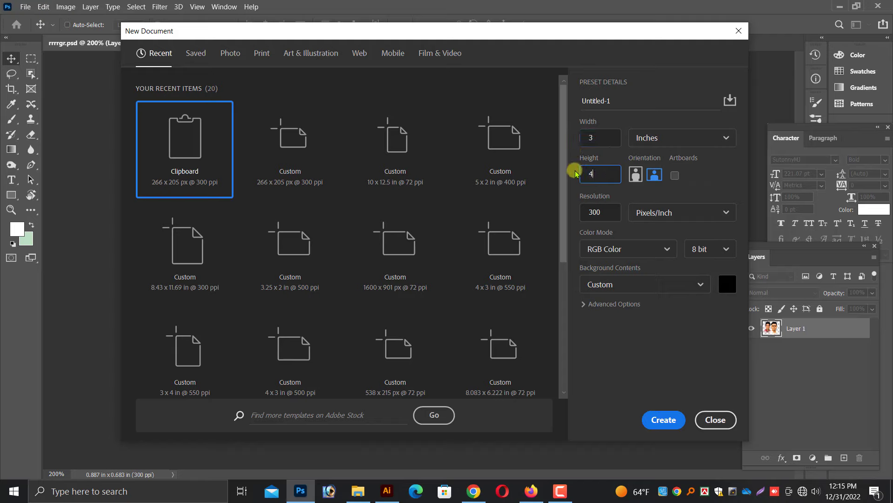
pyautogui.press('Tab')
pyautogui.click(677, 423)
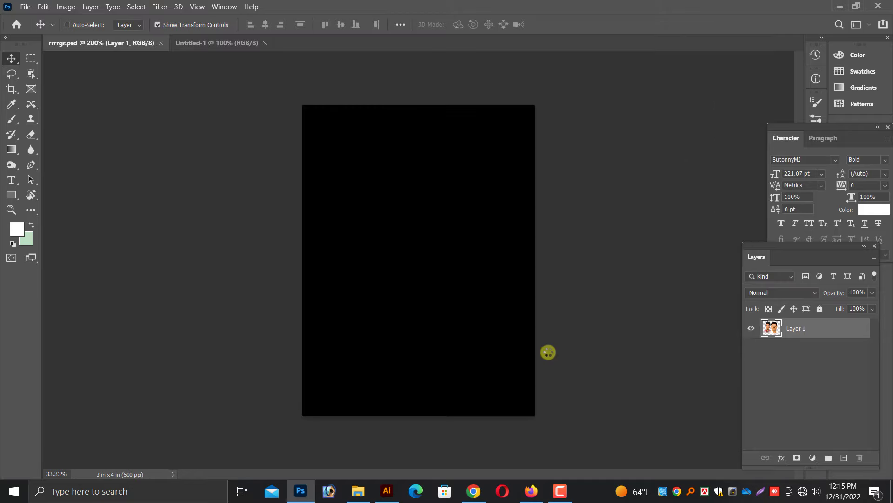
pyautogui.hotkey('ctrl', 'BackSpace')
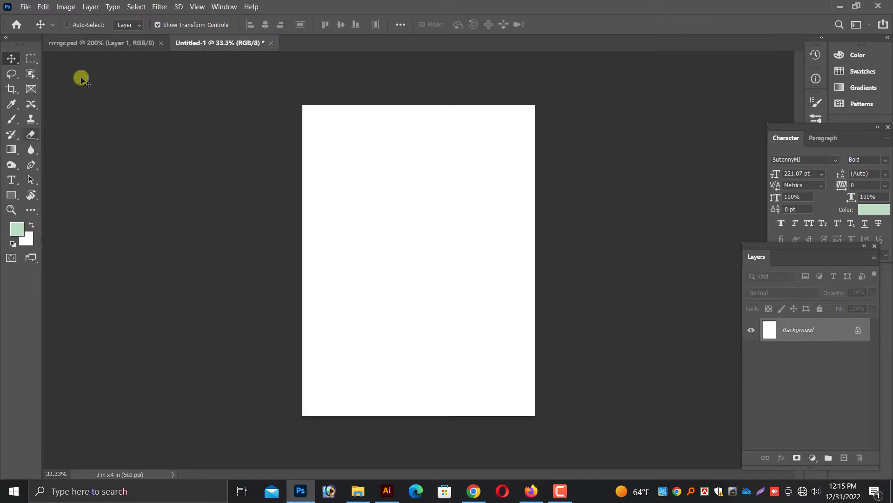
# Drag the glasses-wearing man's portrait from Illustrator into the poster, shrunk into the top-left corner
pyautogui.click(387, 490)
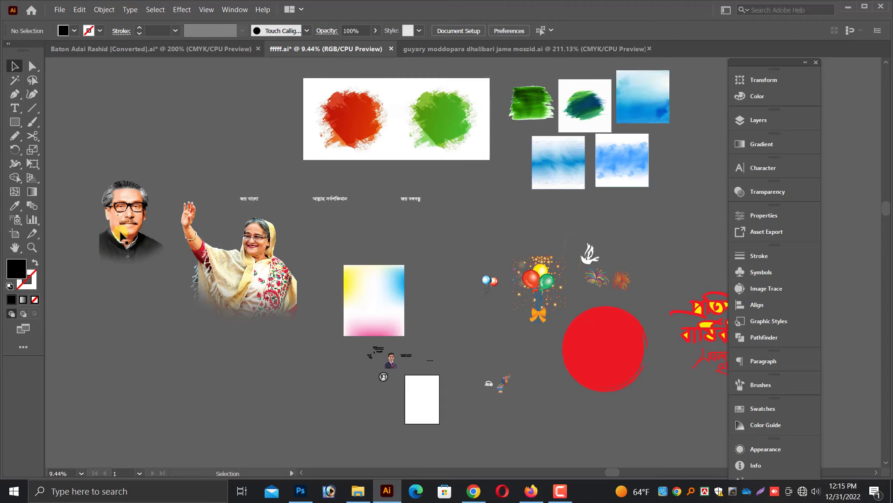
pyautogui.click(121, 234)
pyautogui.moveTo(132, 244)
pyautogui.mouseDown()
pyautogui.moveTo(376, 298)
pyautogui.moveTo(397, 271)
pyautogui.mouseUp()
pyautogui.moveTo(535, 411)
pyautogui.mouseDown()
pyautogui.moveTo(439, 260)
pyautogui.moveTo(393, 220)
pyautogui.moveTo(431, 282)
pyautogui.moveTo(404, 247)
pyautogui.moveTo(362, 229)
pyautogui.mouseUp()
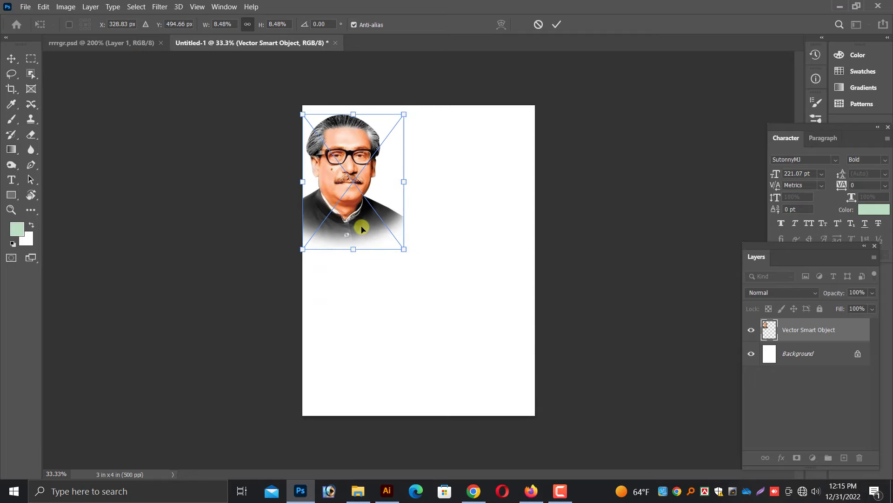
pyautogui.doubleClick(365, 214)
pyautogui.hotkey('ctrl', '+')
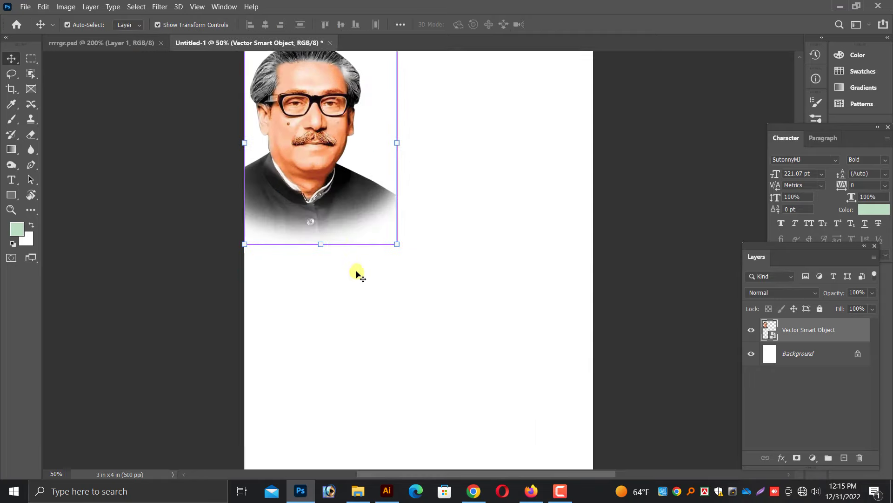
pyautogui.scroll(1, 355, 273)
pyautogui.scroll(2, 392, 295)
# Scale the portrait down slightly more with Free Transform (Ctrl+T)
pyautogui.hotkey('ctrl', 't')
pyautogui.moveTo(383, 294); pyautogui.dragTo(335, 237)
pyautogui.press('Return')
pyautogui.hotkey('ctrl', '+')
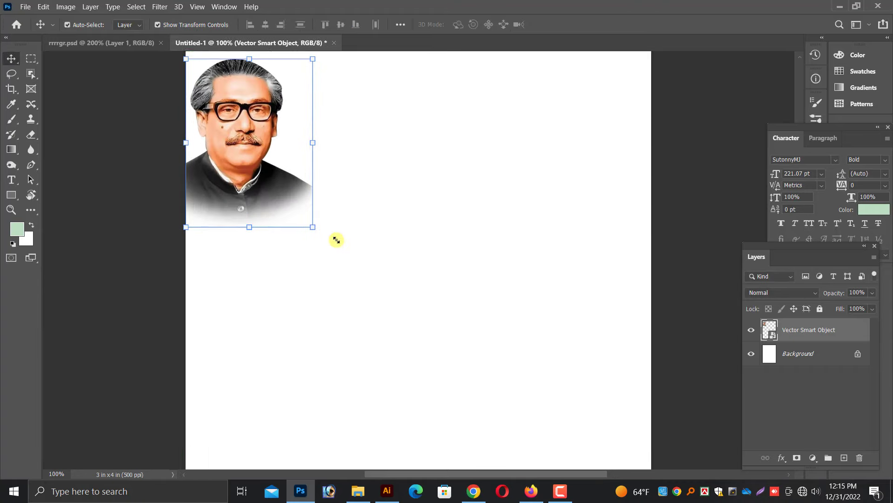
pyautogui.scroll(2, 328, 288)
pyautogui.scroll(1, 279, 279)
# Drag the two-men photo layer from rrrgr.psd into the Untitled-1 poster
pyautogui.click(121, 43)
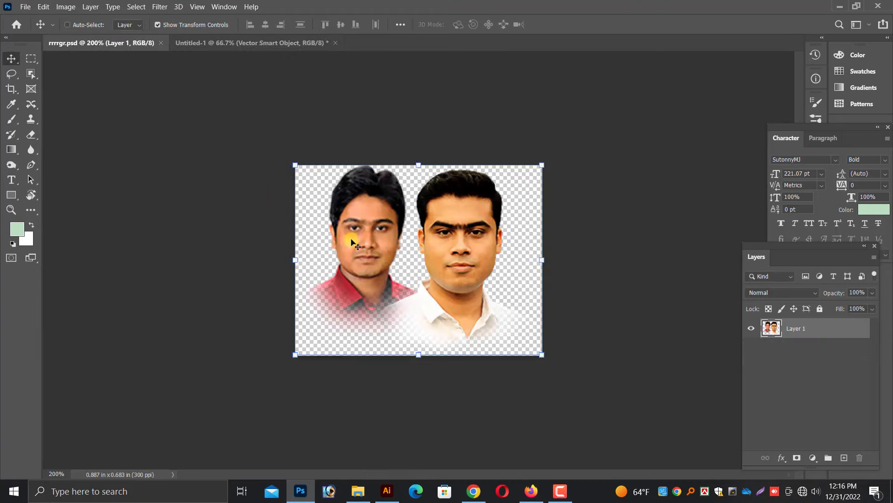
pyautogui.rightClick(442, 253)
pyautogui.click(458, 258)
pyautogui.moveTo(458, 258)
pyautogui.mouseDown()
pyautogui.moveTo(296, 52)
pyautogui.moveTo(442, 293)
pyautogui.moveTo(383, 202)
pyautogui.moveTo(470, 257)
pyautogui.mouseUp()
# Enlarge the two-men photo beside the portrait and commit the transform
pyautogui.moveTo(414, 208)
pyautogui.mouseDown()
pyautogui.moveTo(299, 293)
pyautogui.moveTo(409, 176)
pyautogui.mouseUp()
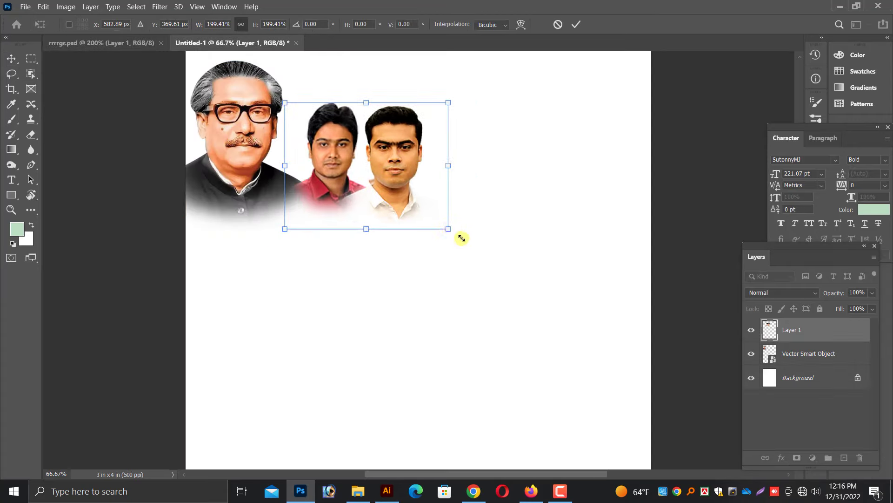
pyautogui.moveTo(461, 238); pyautogui.dragTo(496, 265)
pyautogui.moveTo(449, 202); pyautogui.dragTo(405, 244)
pyautogui.press('Return')
pyautogui.click(386, 490)
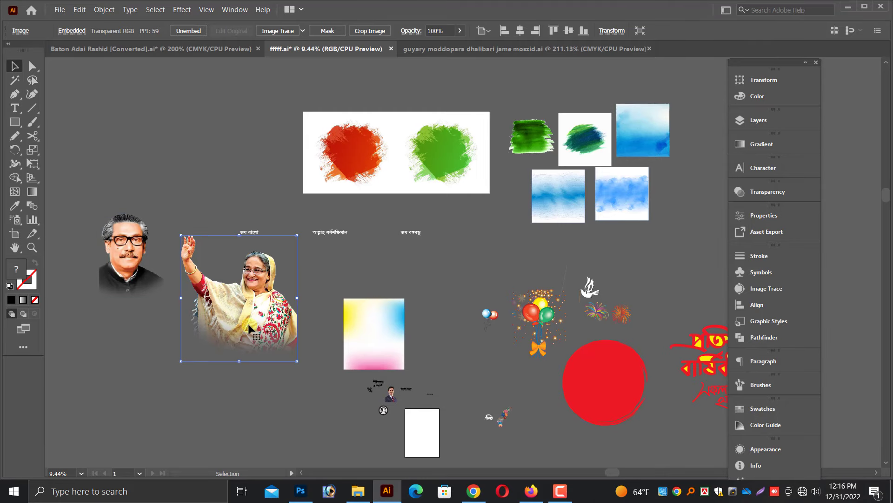
# Paste the waving woman's photo and scale it into the poster's top right
pyautogui.click(301, 490)
pyautogui.hotkey('ctrl', 'v')
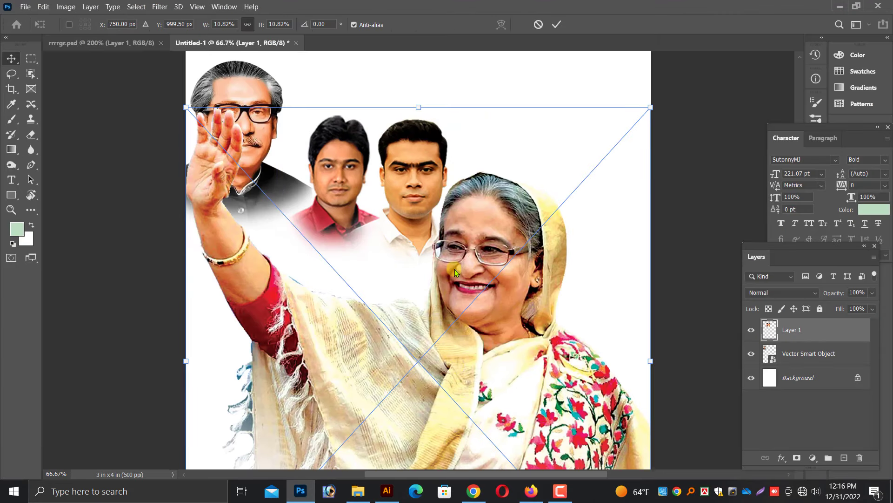
pyautogui.moveTo(454, 269); pyautogui.dragTo(271, 396)
pyautogui.hotkey('ctrl', '-')
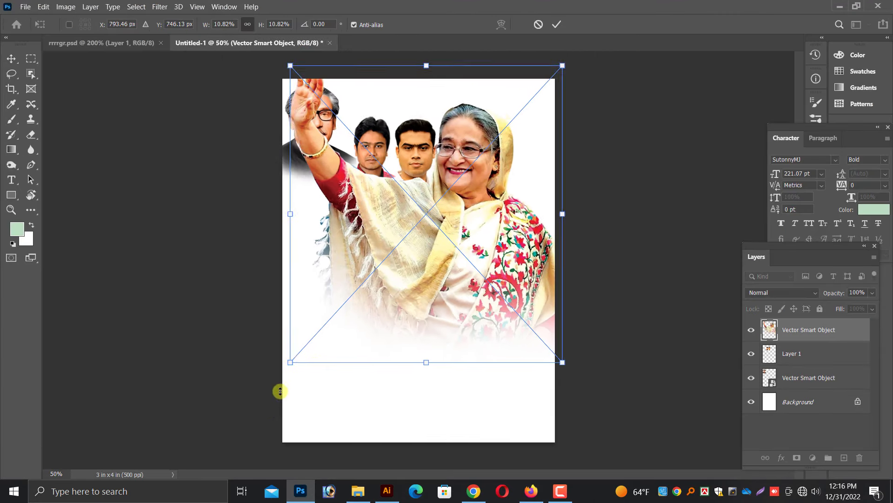
pyautogui.hotkey('ctrl', '-')
pyautogui.moveTo(309, 345); pyautogui.dragTo(412, 253)
pyautogui.moveTo(491, 178)
pyautogui.mouseDown()
pyautogui.moveTo(497, 204)
pyautogui.moveTo(504, 195)
pyautogui.mouseUp()
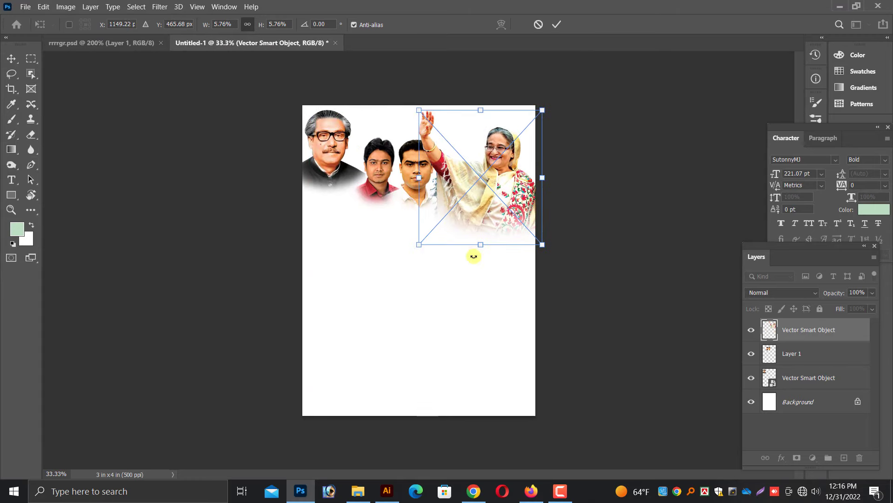
pyautogui.press('Return')
pyautogui.hotkey('ctrl', '+')
pyautogui.scroll(2, 530, 225)
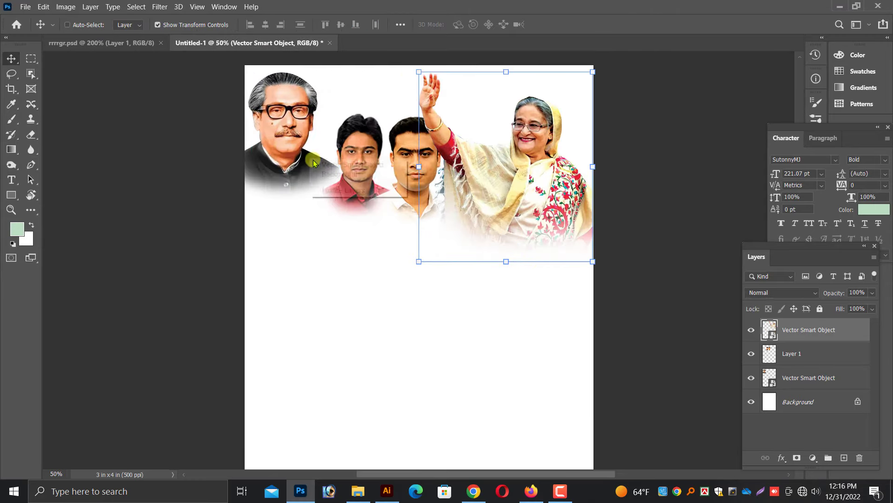
# Scale the glasses-wearing man's portrait down a little
pyautogui.keyDown('ctrl'); pyautogui.click(313, 160); pyautogui.keyUp('ctrl')
pyautogui.moveTo(341, 201); pyautogui.dragTo(330, 176)
pyautogui.hotkey('ctrl', '+')
pyautogui.press('Return')
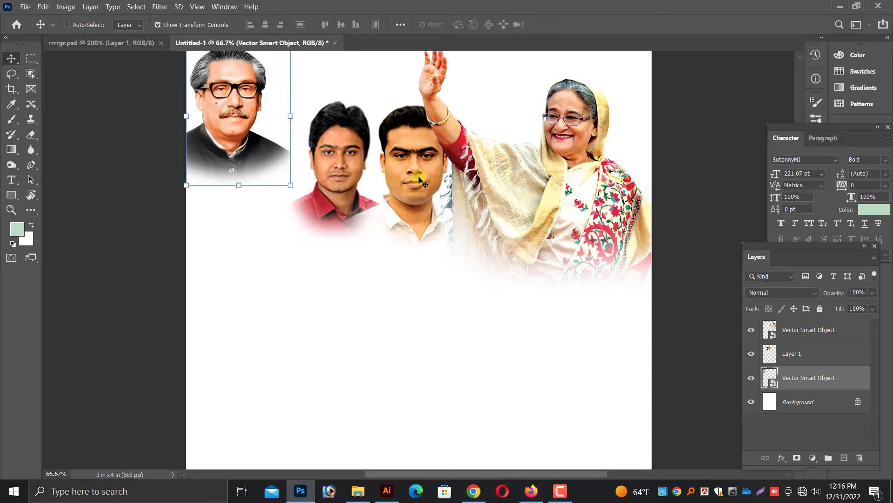
# Shrink and reposition the two-men photo between the man and the woman
pyautogui.rightClick(420, 179)
pyautogui.click(438, 183)
pyautogui.moveTo(410, 200); pyautogui.dragTo(414, 228)
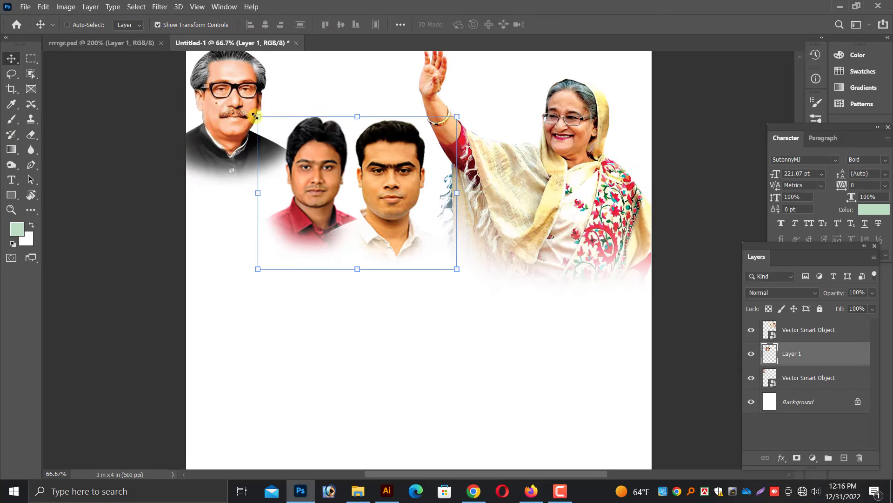
pyautogui.moveTo(255, 115); pyautogui.dragTo(273, 134)
pyautogui.moveTo(391, 168); pyautogui.dragTo(385, 160)
pyautogui.press('Return')
pyautogui.hotkey('ctrl', '-')
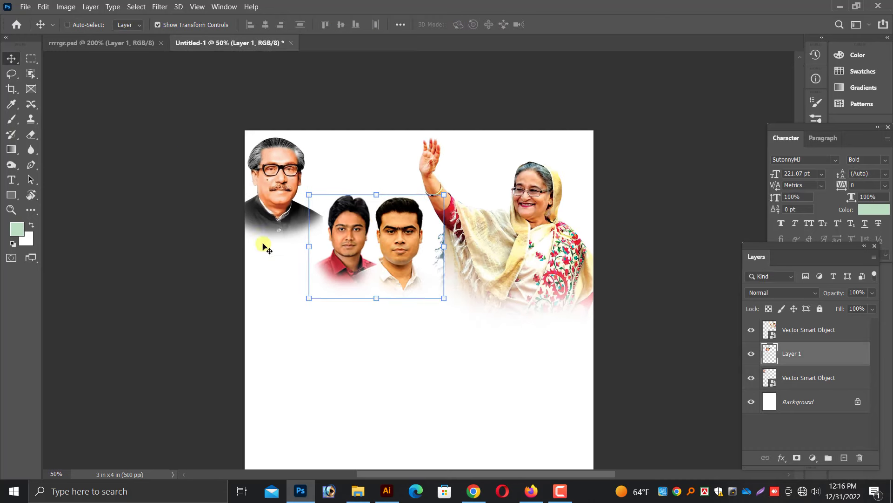
pyautogui.moveTo(264, 247)
pyautogui.mouseDown()
pyautogui.moveTo(304, 499)
pyautogui.moveTo(423, 275)
pyautogui.mouseUp()
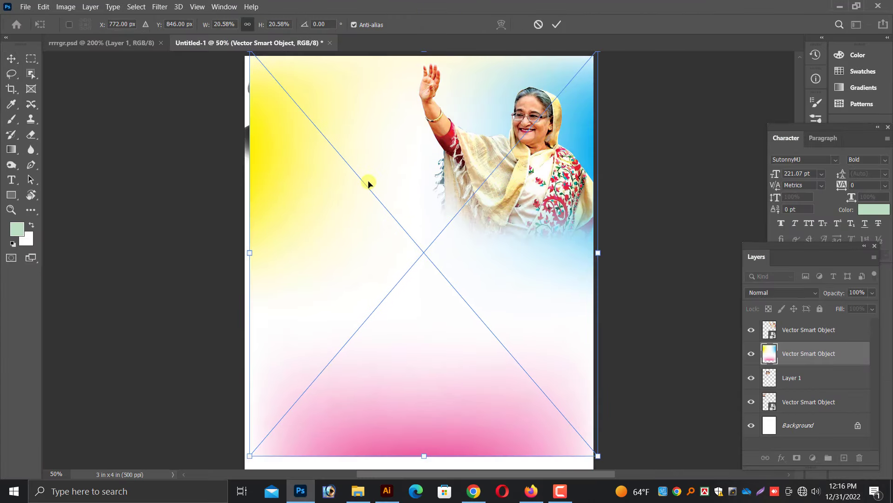
# Enlarge the pastel gradient to fill the canvas, send it behind all photos, and stretch it to the bottom
pyautogui.hotkey('ctrl', '-')
pyautogui.moveTo(401, 371); pyautogui.dragTo(410, 402)
pyautogui.moveTo(433, 354); pyautogui.dragTo(463, 339)
pyautogui.press('Return')
pyautogui.hotkey('ctrl', 'shift', '[')
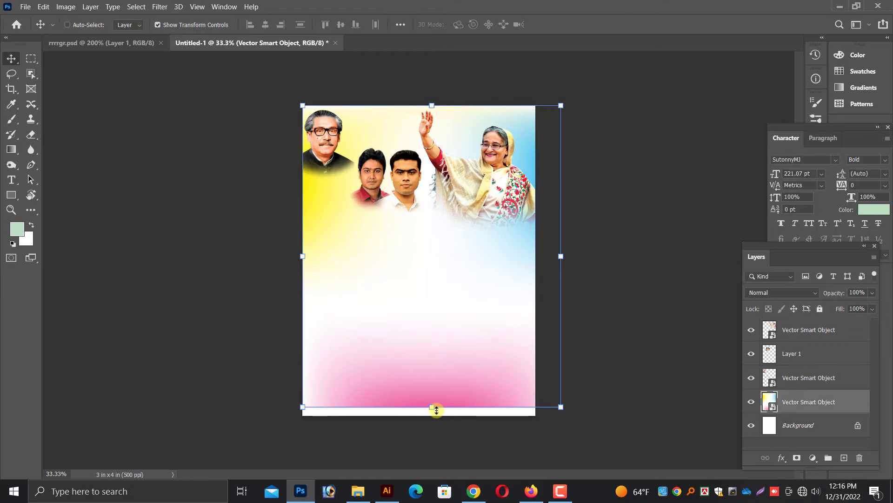
pyautogui.moveTo(436, 409); pyautogui.dragTo(436, 414)
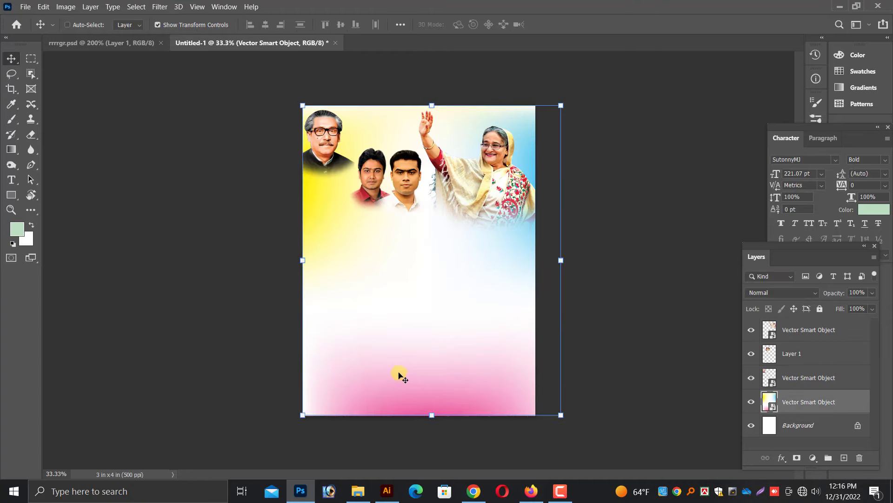
pyautogui.click(385, 492)
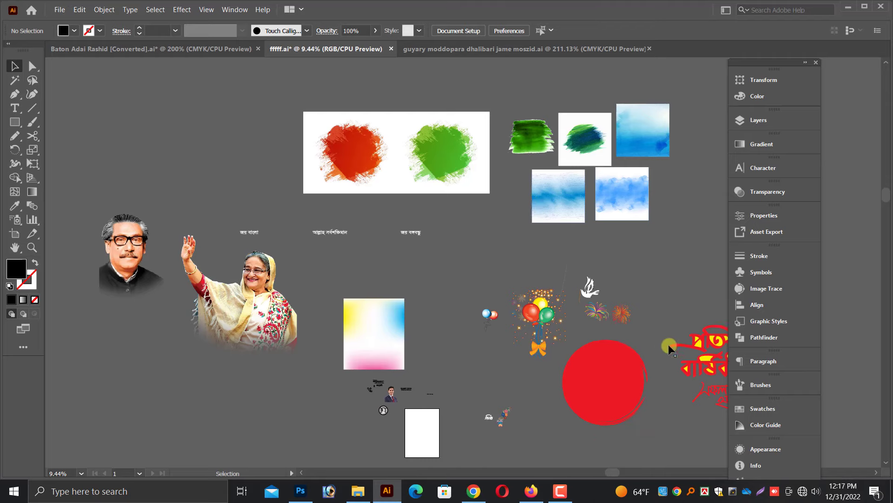
# Place a blue watercolour square into the poster, then undo it
pyautogui.scroll(1, 540, 208)
pyautogui.click(447, 156)
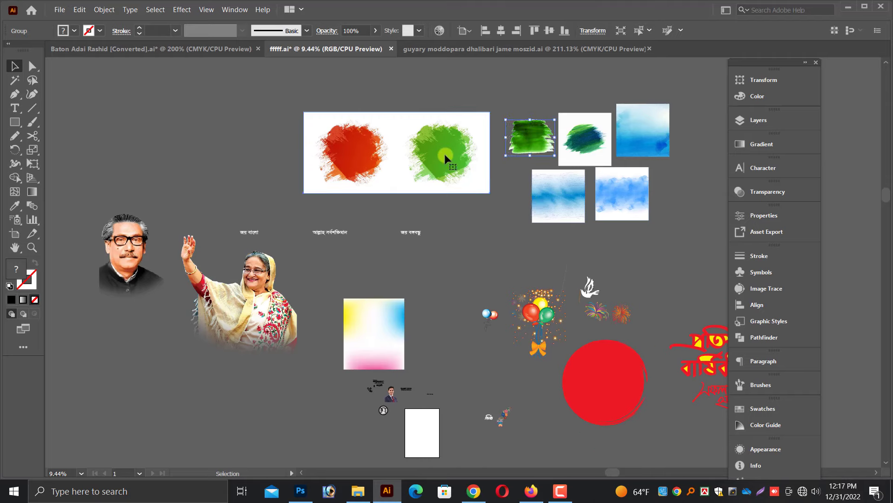
pyautogui.moveTo(635, 196)
pyautogui.mouseDown()
pyautogui.moveTo(418, 357)
pyautogui.moveTo(393, 219)
pyautogui.moveTo(425, 236)
pyautogui.mouseUp()
pyautogui.press('Return')
pyautogui.moveTo(437, 281); pyautogui.dragTo(404, 335)
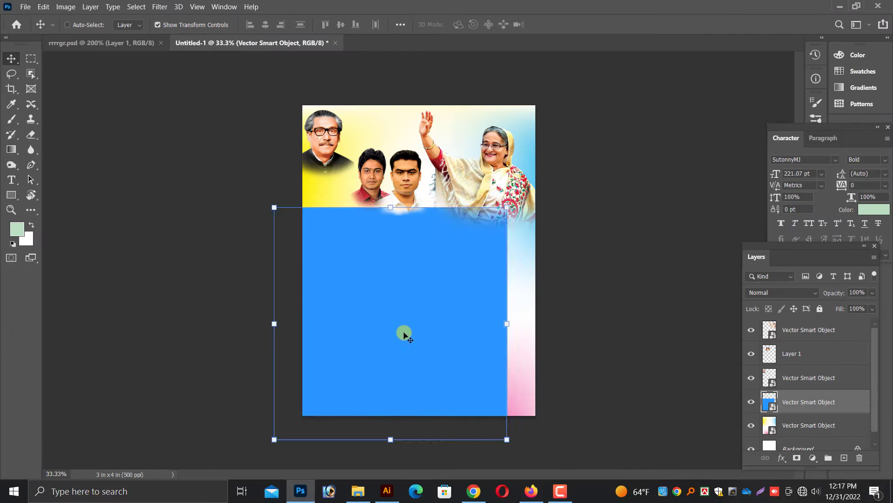
pyautogui.hotkey('ctrl', 'z')
pyautogui.hotkey('ctrl', 'z')
pyautogui.hotkey('alt', 'Tab')
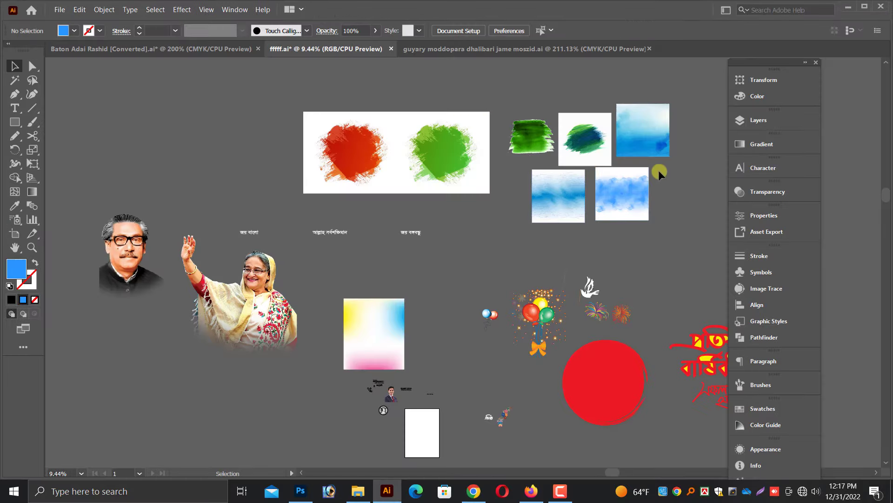
# Drag the wave-edged blue watercolour from the Illustrator artboards into the Photoshop poster
pyautogui.scroll(2, 602, 219)
pyautogui.scroll(2, 385, 265)
pyautogui.scroll(2, 414, 255)
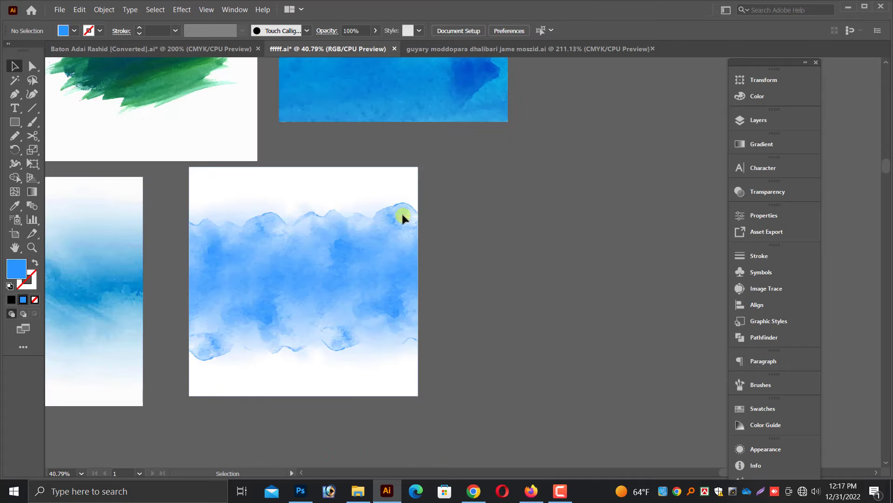
pyautogui.moveTo(403, 218)
pyautogui.mouseDown()
pyautogui.moveTo(482, 328)
pyautogui.moveTo(438, 279)
pyautogui.mouseUp()
pyautogui.click(387, 491)
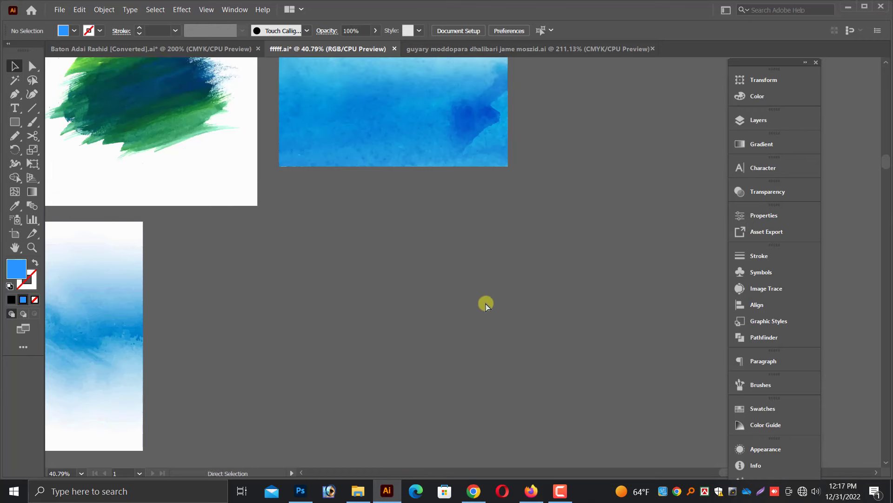
pyautogui.moveTo(350, 303); pyautogui.dragTo(301, 490)
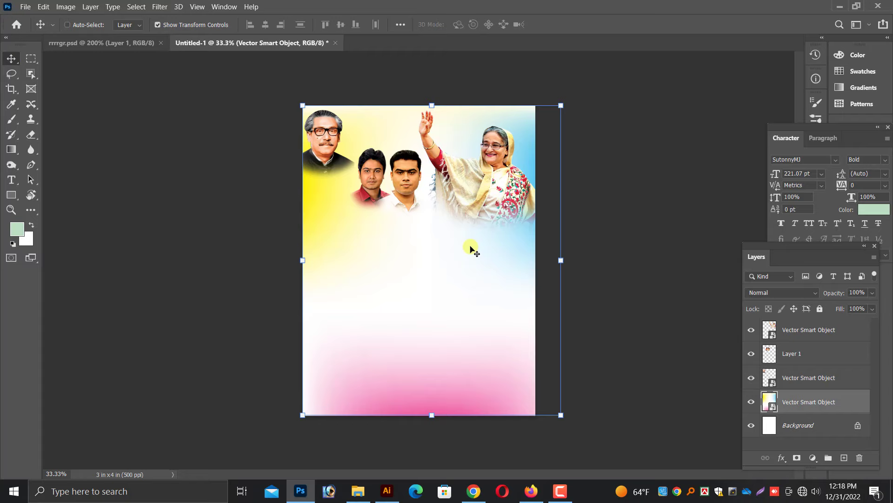
# Commit the placed blue watercolour and move it up to the page top
pyautogui.hotkey('ctrl', 'v')
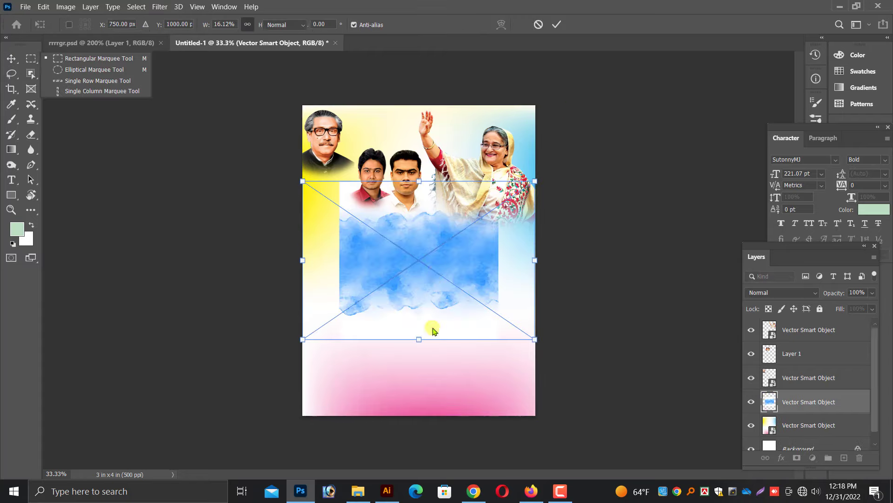
pyautogui.press('Return')
pyautogui.press('m')
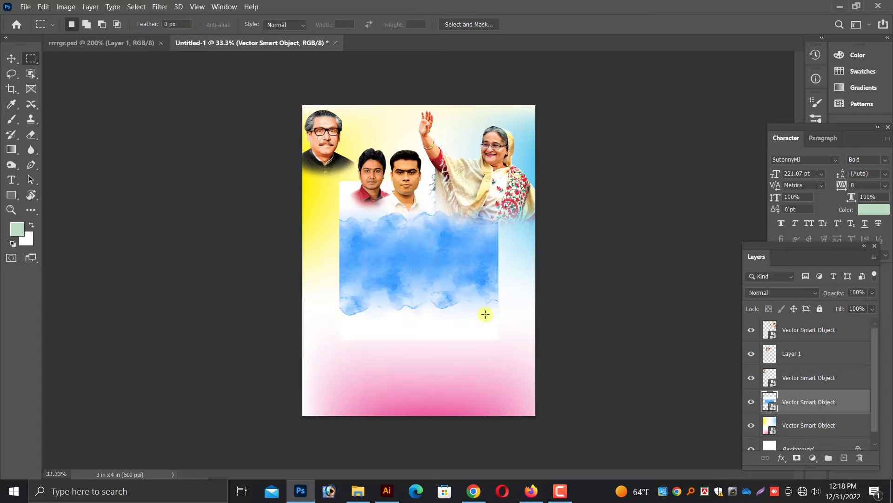
pyautogui.press('v')
pyautogui.moveTo(462, 299); pyautogui.dragTo(364, 135)
pyautogui.hotkey('ctrl', '+')
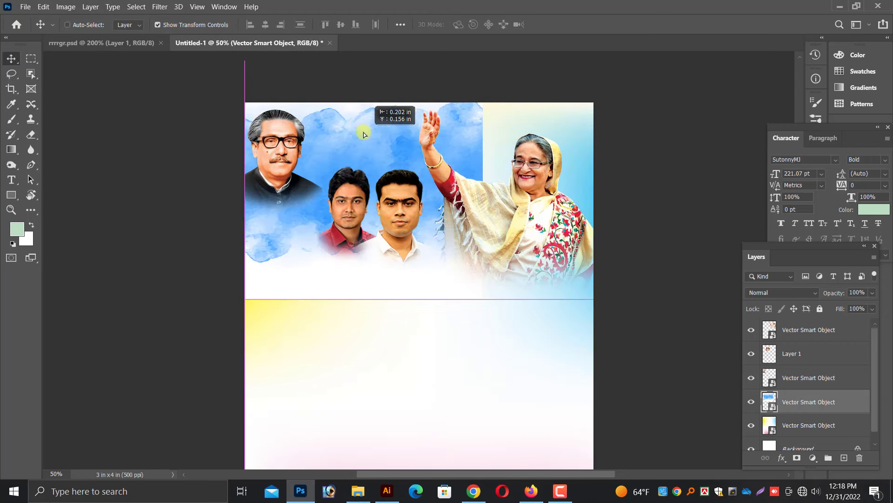
# Enlarge and position the blue watercolour behind the photos at the top with Free Transform
pyautogui.hotkey('ctrl', 't')
pyautogui.moveTo(474, 303); pyautogui.dragTo(568, 343)
pyautogui.moveTo(475, 138); pyautogui.dragTo(582, 123)
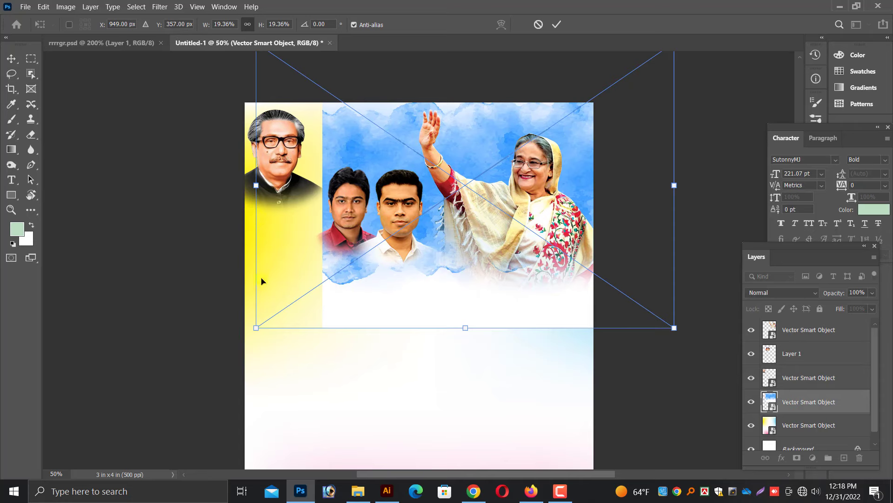
pyautogui.moveTo(256, 324); pyautogui.dragTo(234, 339)
pyautogui.hotkey('ctrl', '-')
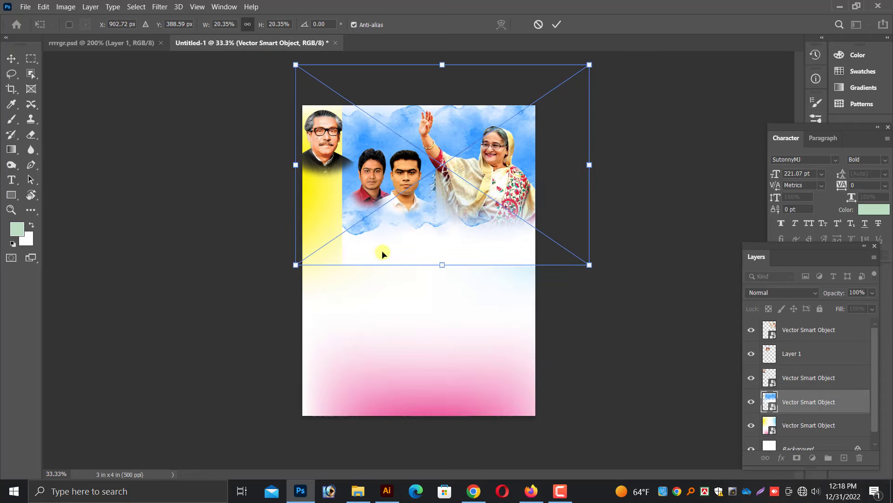
pyautogui.moveTo(485, 152)
pyautogui.mouseDown()
pyautogui.moveTo(484, 269)
pyautogui.moveTo(440, 322)
pyautogui.mouseUp()
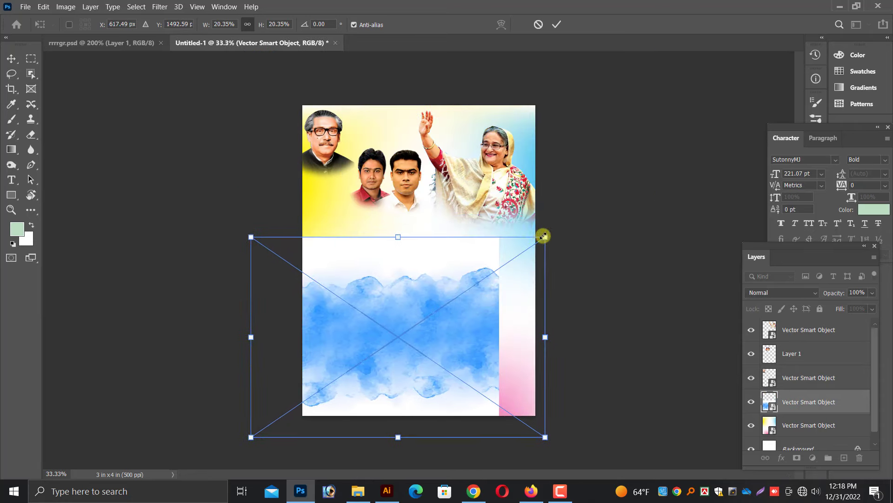
pyautogui.moveTo(546, 236)
pyautogui.mouseDown()
pyautogui.moveTo(591, 212)
pyautogui.moveTo(594, 199)
pyautogui.mouseUp()
pyautogui.moveTo(451, 313)
pyautogui.mouseDown()
pyautogui.moveTo(463, 172)
pyautogui.moveTo(455, 182)
pyautogui.mouseUp()
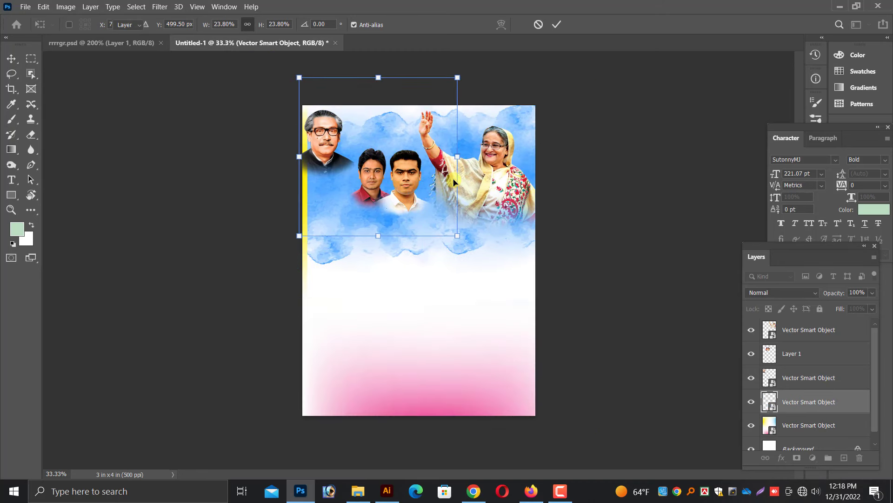
pyautogui.press('Return')
pyautogui.hotkey('ctrl', '+')
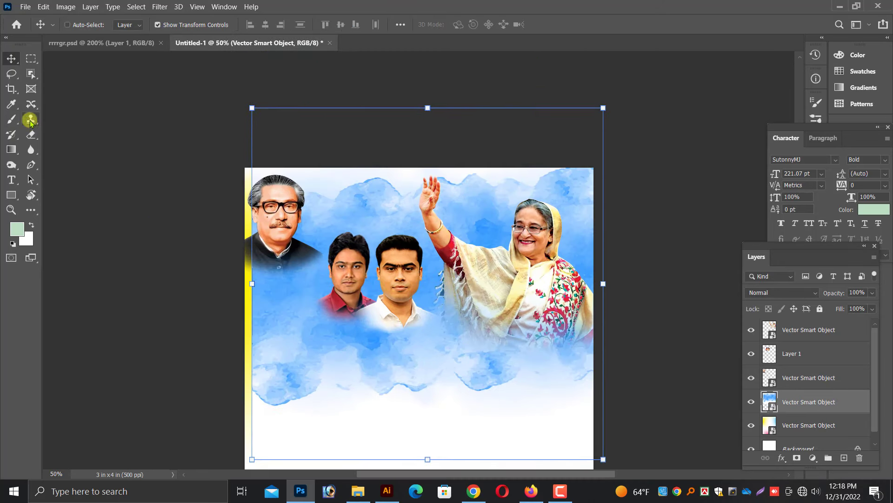
# Rasterize the watercolour layer and erase its hard edges with a large soft Eraser
pyautogui.click(31, 134)
pyautogui.click(294, 179)
pyautogui.press('Return')
pyautogui.moveTo(327, 203); pyautogui.dragTo(585, 111)
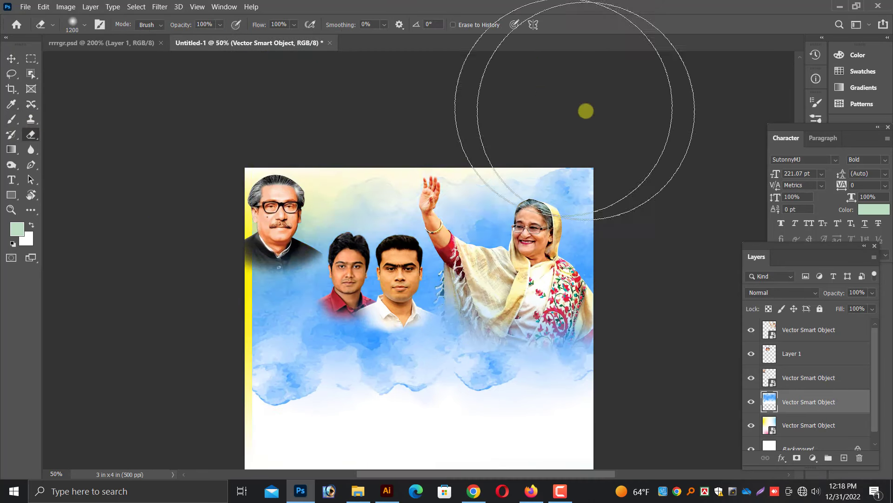
pyautogui.scroll(-2, 144, 196)
pyautogui.moveTo(179, 249)
pyautogui.mouseDown()
pyautogui.moveTo(199, 261)
pyautogui.moveTo(316, 426)
pyautogui.mouseUp()
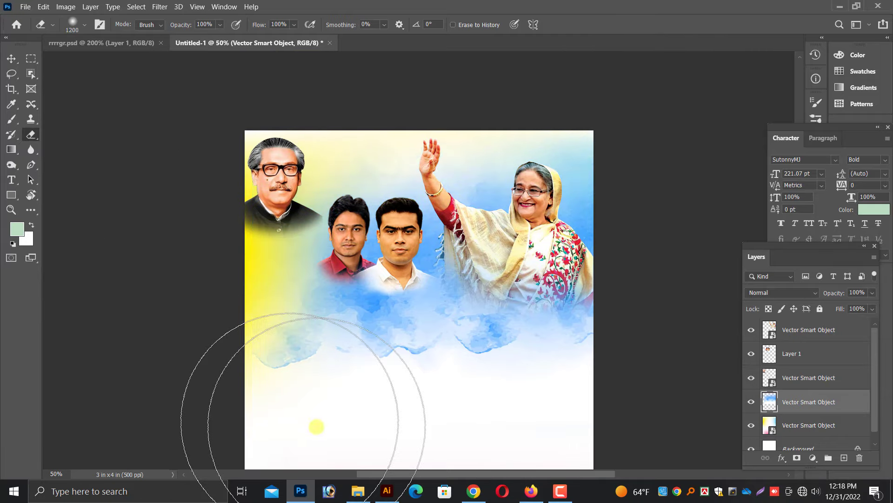
pyautogui.scroll(-2, 541, 424)
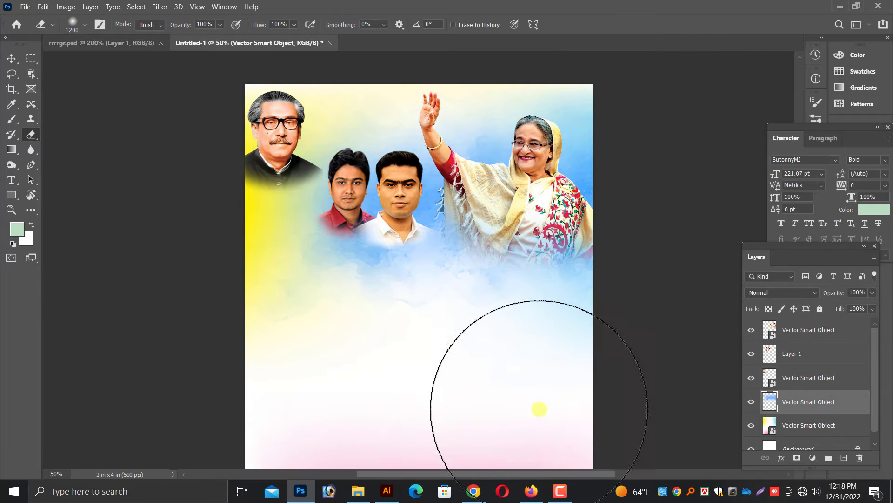
pyautogui.press('v')
pyautogui.hotkey('ctrl', '-')
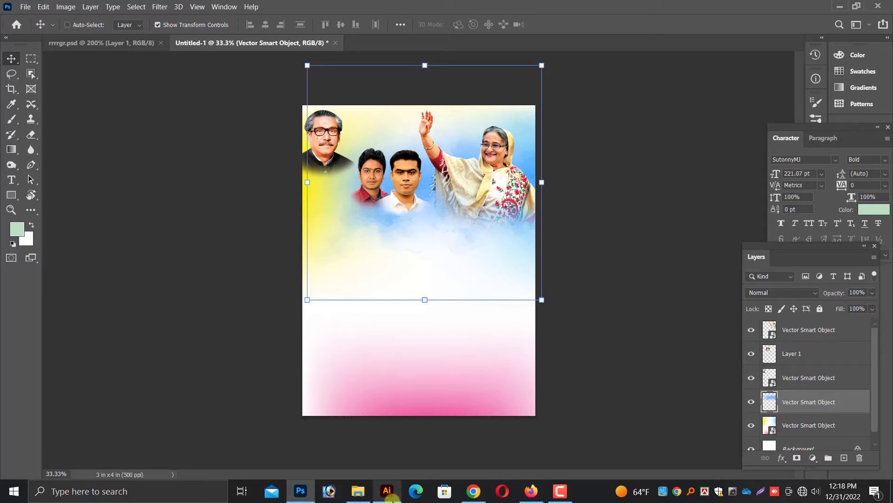
# Select the red and green brushstroke splash in Illustrator and drag it into the poster
pyautogui.click(386, 491)
pyautogui.scroll(3, 359, 216)
pyautogui.hscroll(-5, 345, 281)
pyautogui.scroll(2, 345, 281)
pyautogui.click(270, 254)
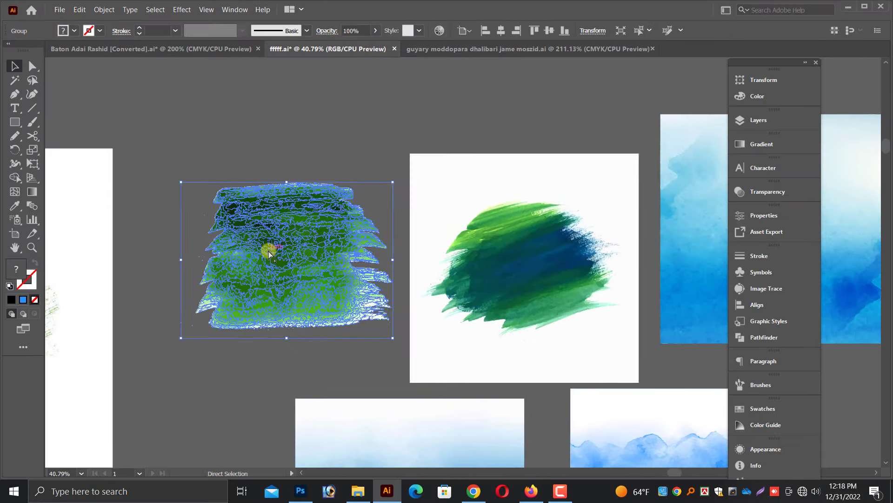
pyautogui.scroll(-4, 269, 254)
pyautogui.moveTo(459, 256); pyautogui.dragTo(391, 370)
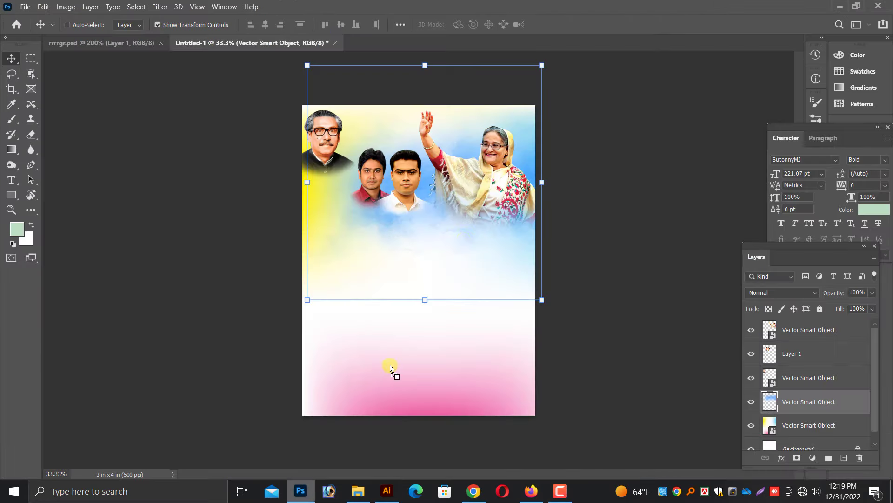
# Move the red and green splash to the top and stretch it wider across the poster
pyautogui.moveTo(465, 239)
pyautogui.mouseDown()
pyautogui.moveTo(484, 135)
pyautogui.moveTo(441, 139)
pyautogui.mouseUp()
pyautogui.hotkey('ctrl', '+')
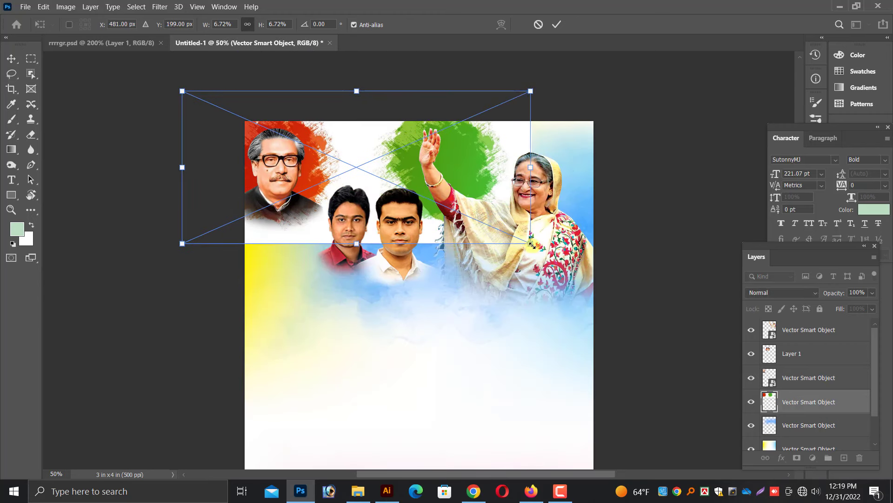
pyautogui.moveTo(531, 244); pyautogui.dragTo(609, 276)
pyautogui.moveTo(570, 184); pyautogui.dragTo(603, 184)
pyautogui.moveTo(215, 184); pyautogui.dragTo(175, 186)
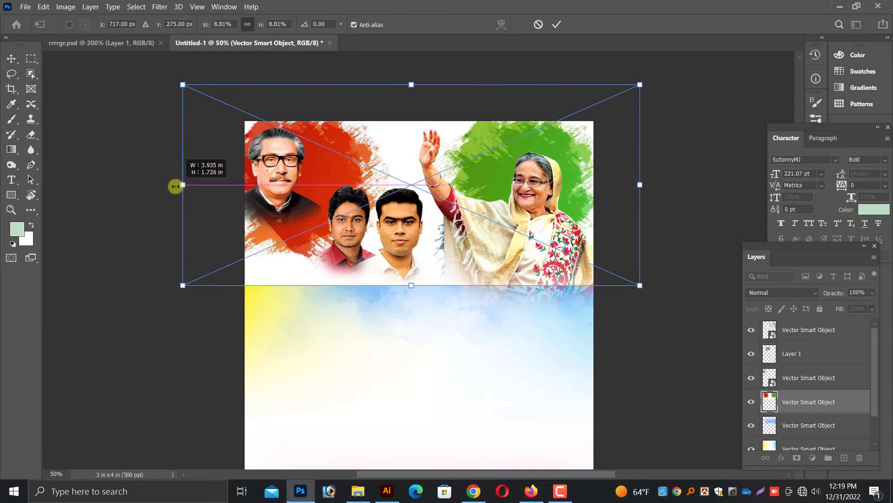
pyautogui.press('Return')
pyautogui.hotkey('ctrl', '+')
# Rasterize the splash layer and erase its white area around the two young men
pyautogui.press('e')
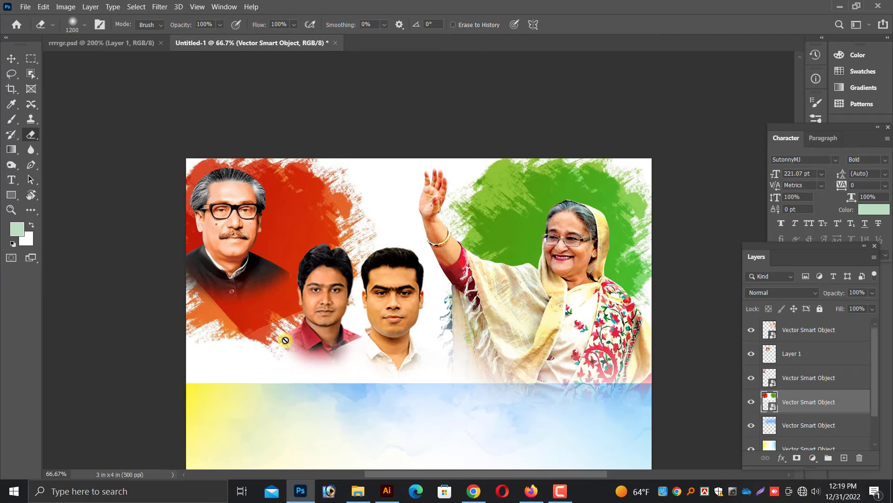
pyautogui.click(285, 340)
pyautogui.click(454, 203)
pyautogui.moveTo(378, 378); pyautogui.dragTo(329, 379)
pyautogui.scroll(-1, 279, 387)
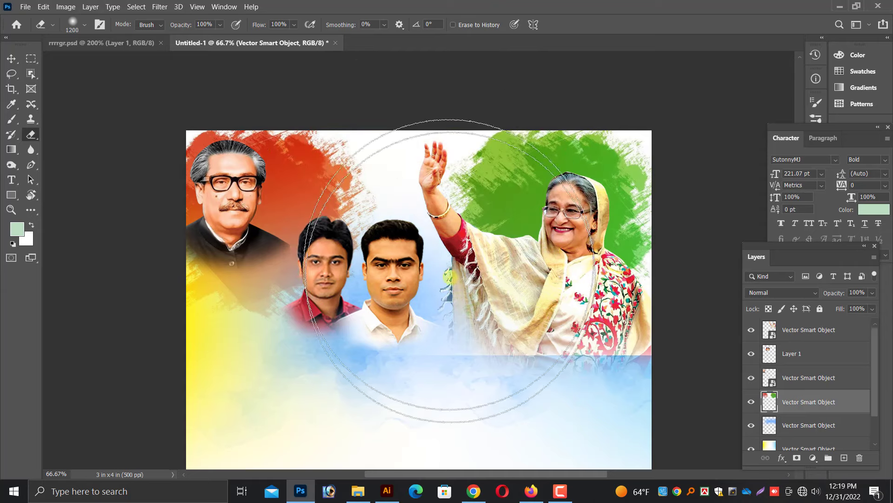
# Reduce the Eraser to 500 px and erase the white area at the top centre
pyautogui.press('[')
pyautogui.press('[')
pyautogui.press('[')
pyautogui.moveTo(399, 280); pyautogui.dragTo(379, 150)
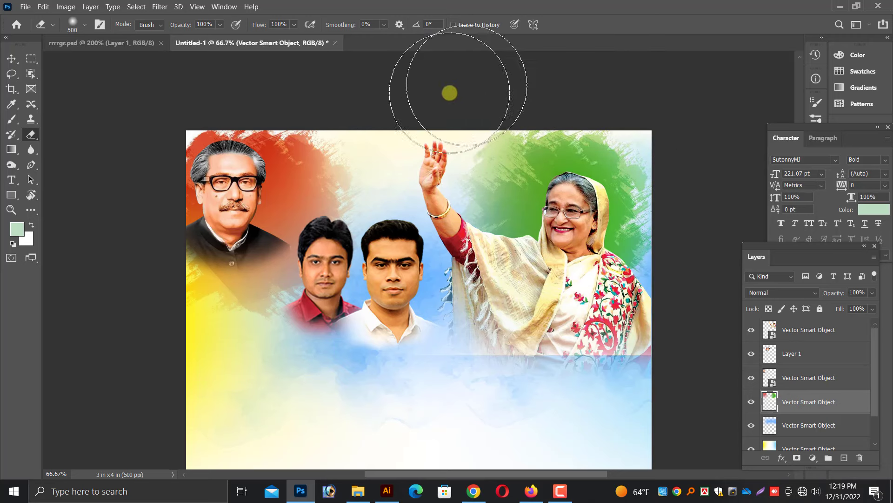
pyautogui.scroll(-1, 558, 339)
pyautogui.scroll(-1, 662, 338)
pyautogui.scroll(-1, 358, 368)
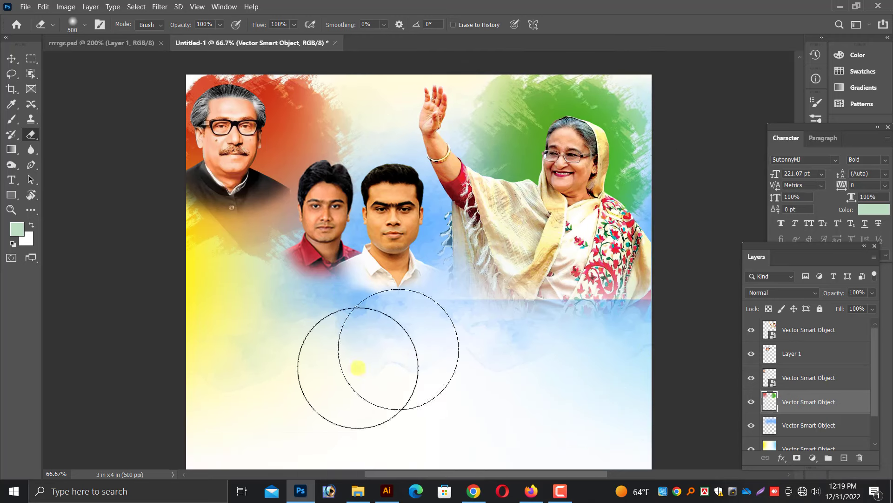
pyautogui.hotkey('ctrl', '-')
pyautogui.press('v')
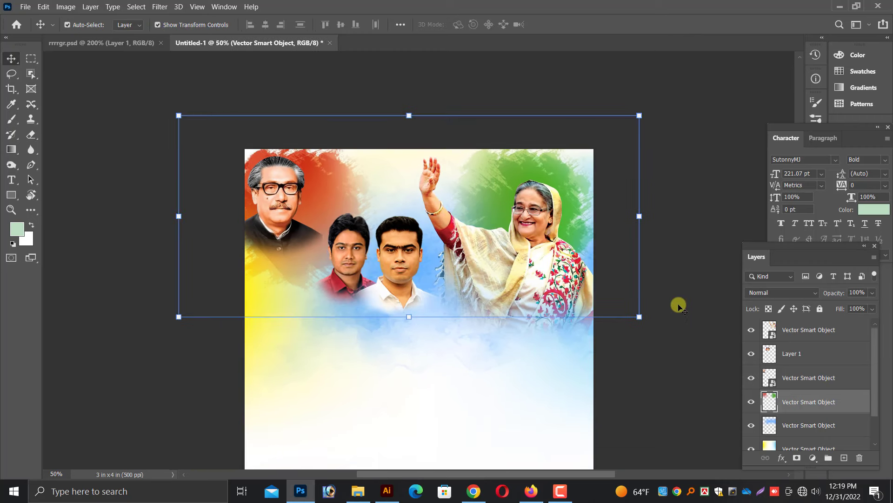
pyautogui.hotkey('ctrl', '-')
pyautogui.hotkey('ctrl', '+')
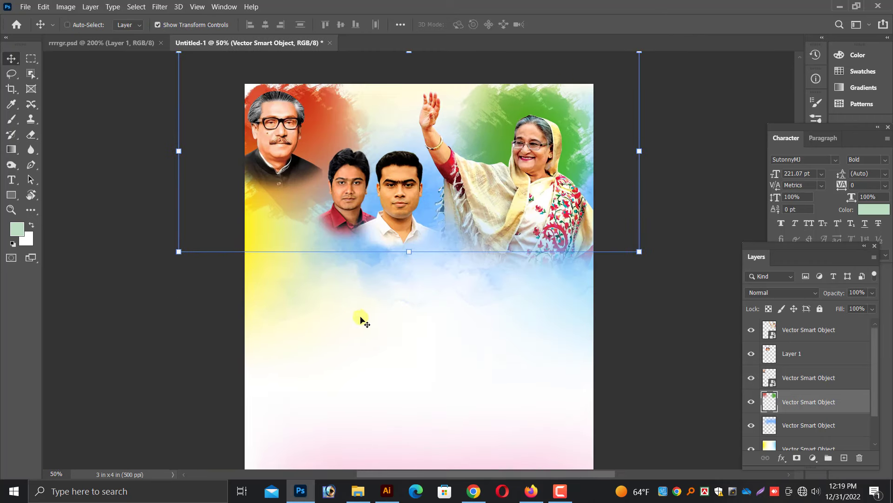
pyautogui.hotkey('ctrl', '+')
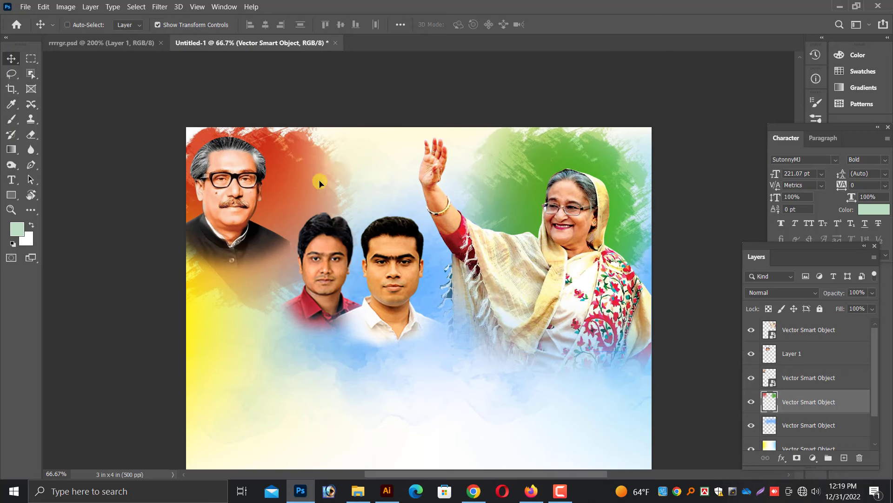
pyautogui.hotkey('ctrl', 'b')
pyautogui.moveTo(465, 362); pyautogui.dragTo(502, 363)
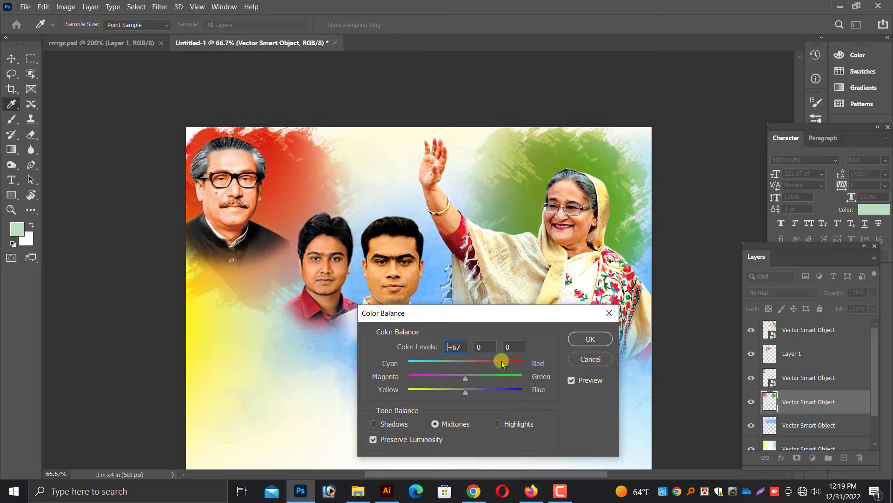
pyautogui.press('Escape')
pyautogui.hotkey('ctrl', 'b')
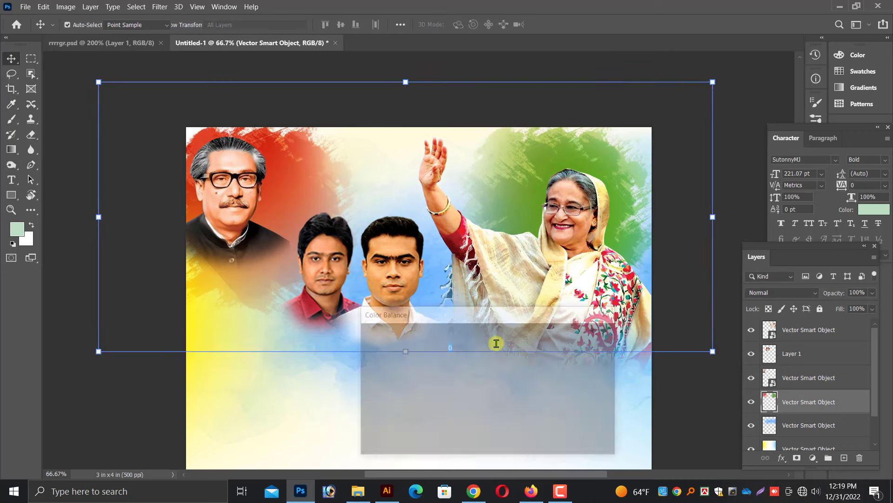
pyautogui.moveTo(465, 378); pyautogui.dragTo(500, 378)
pyautogui.press('Escape')
pyautogui.press('v')
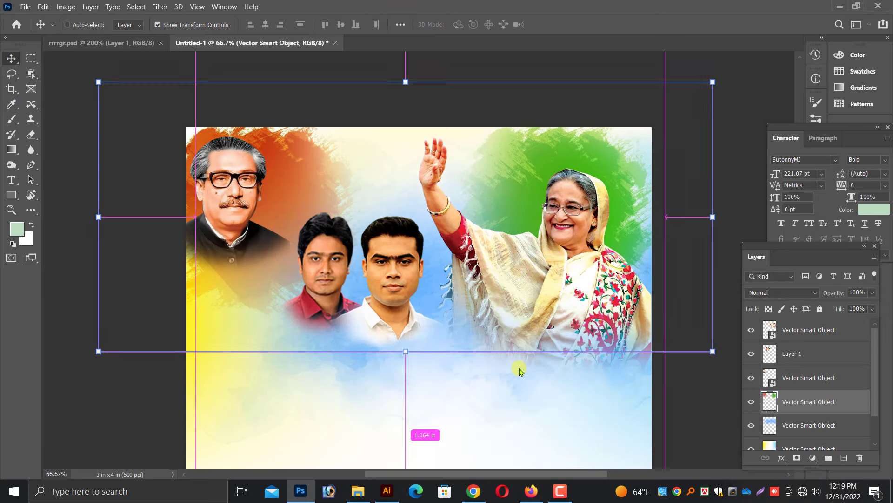
pyautogui.hotkey('ctrl', '-')
pyautogui.click(64, 6)
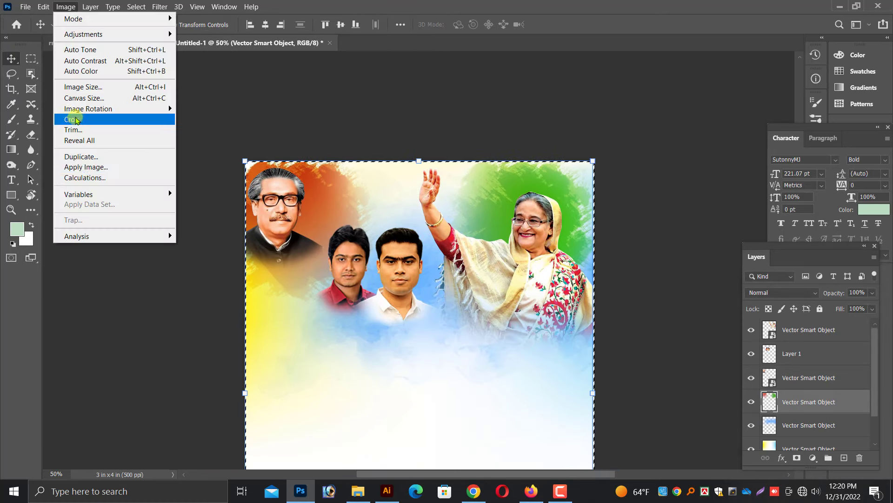
pyautogui.hotkey('ctrl', '-')
pyautogui.rightClick(440, 386)
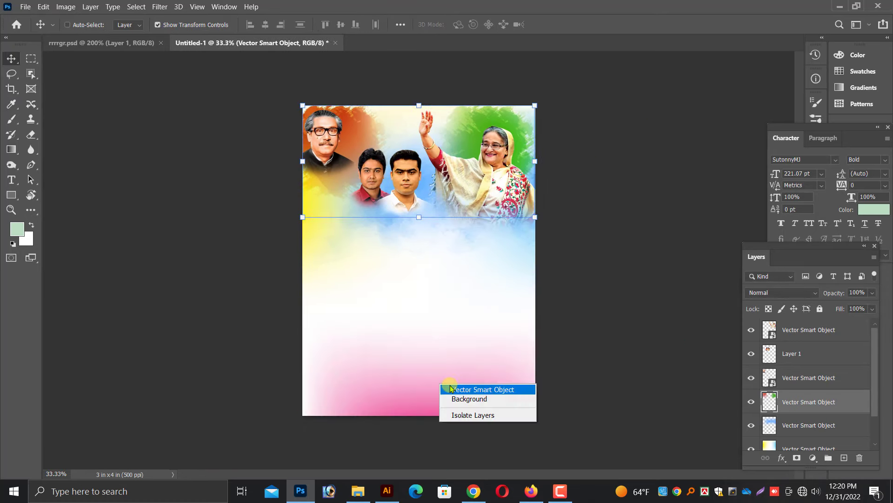
pyautogui.click(444, 388)
pyautogui.hotkey('ctrl', '+')
pyautogui.scroll(-1, 456, 453)
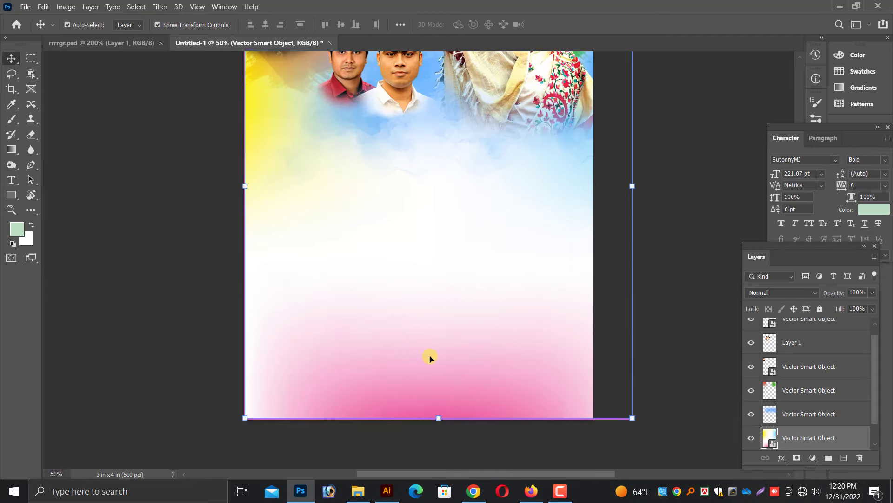
pyautogui.hotkey('ctrl', '-')
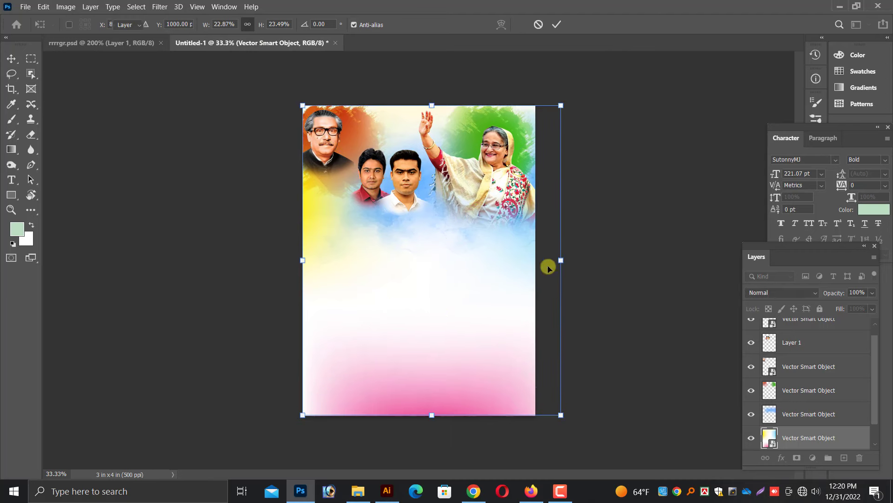
# Duplicate the watercolour background, rotate the copy about -60° and enlarge it
pyautogui.moveTo(442, 315); pyautogui.dragTo(495, 399)
pyautogui.moveTo(349, 176)
pyautogui.mouseDown()
pyautogui.moveTo(330, 376)
pyautogui.moveTo(322, 380)
pyautogui.mouseUp()
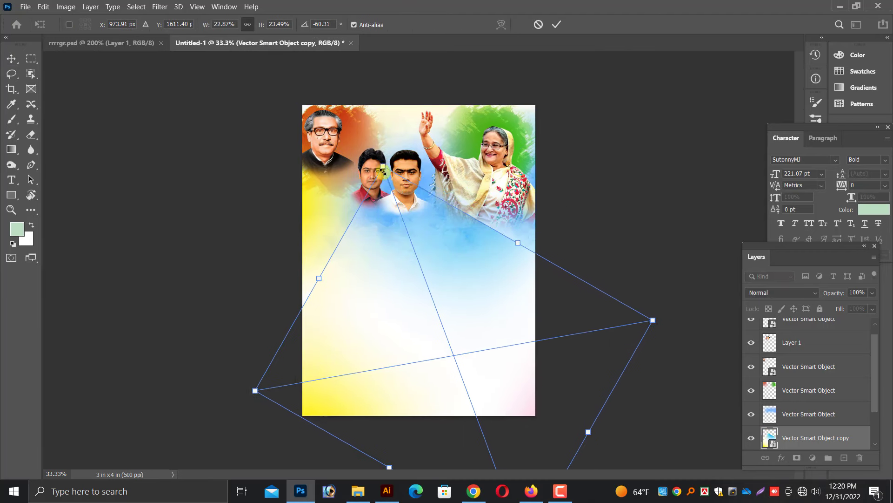
pyautogui.moveTo(382, 167); pyautogui.dragTo(401, 88)
pyautogui.moveTo(401, 359); pyautogui.dragTo(392, 390)
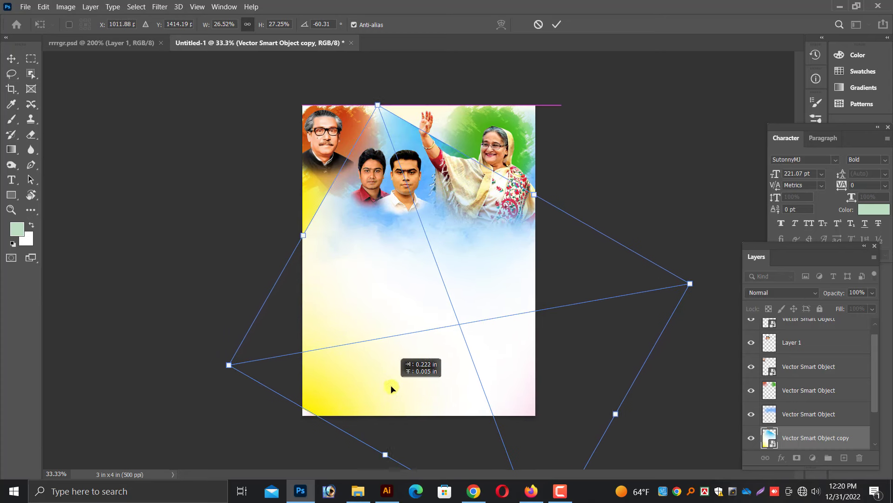
pyautogui.press('Return')
# Rasterize the rotated copy and erase its part near the portraits
pyautogui.click(30, 134)
pyautogui.click(339, 176)
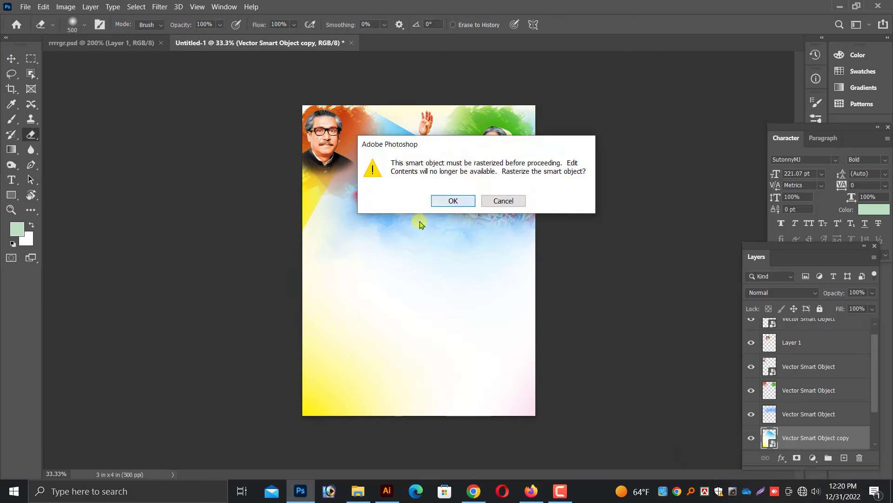
pyautogui.press('Return')
pyautogui.moveTo(382, 144); pyautogui.dragTo(359, 240)
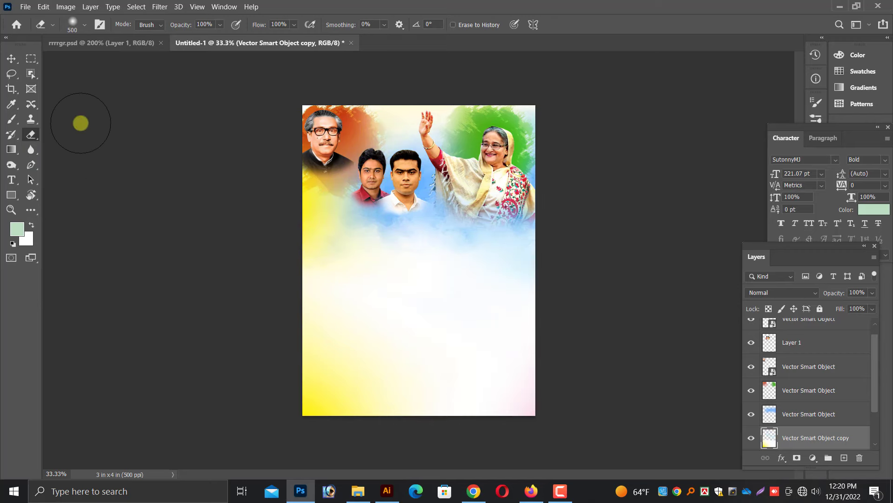
# Crop the rotated background layer to the canvas edges
pyautogui.press('v')
pyautogui.hotkey('ctrl', 'a')
pyautogui.hotkey('alt', 'i')
pyautogui.press('p')
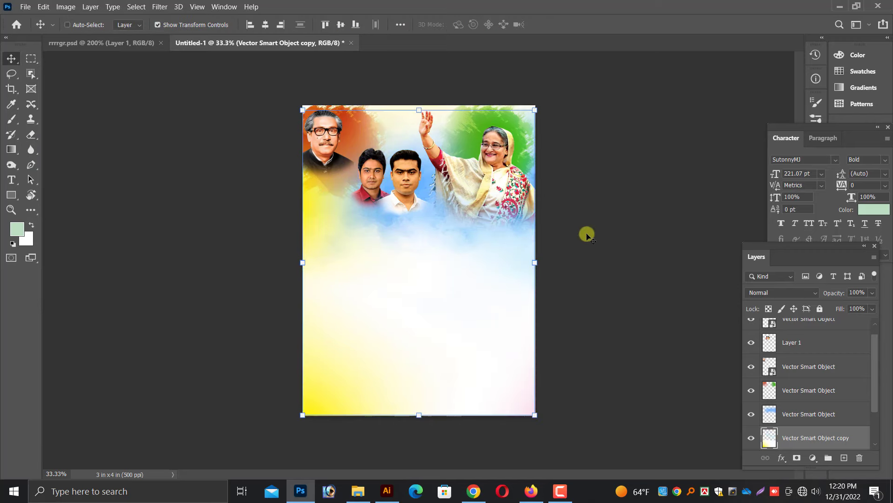
pyautogui.hotkey('ctrl', '+')
pyautogui.scroll(2, 585, 237)
# Fit the canvas in view and select the two young men's layer and the whole canvas
pyautogui.hotkey('ctrl', '0')
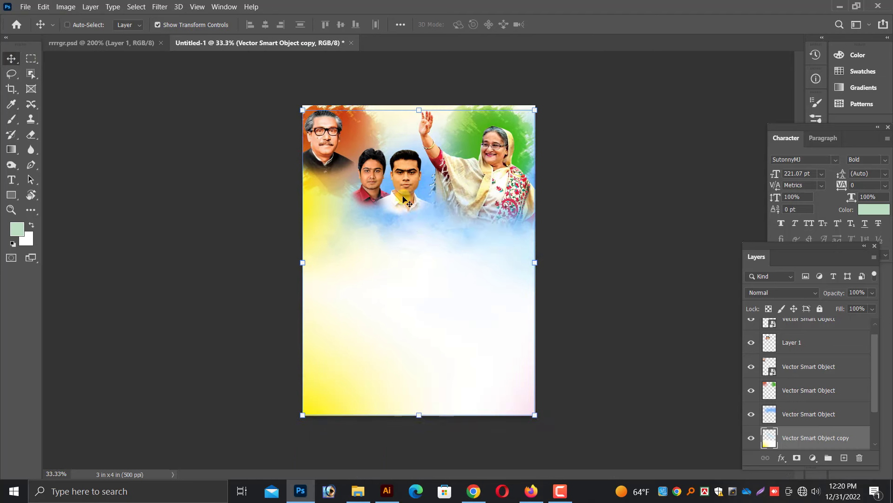
pyautogui.click(406, 204)
pyautogui.hotkey('ctrl', 'a')
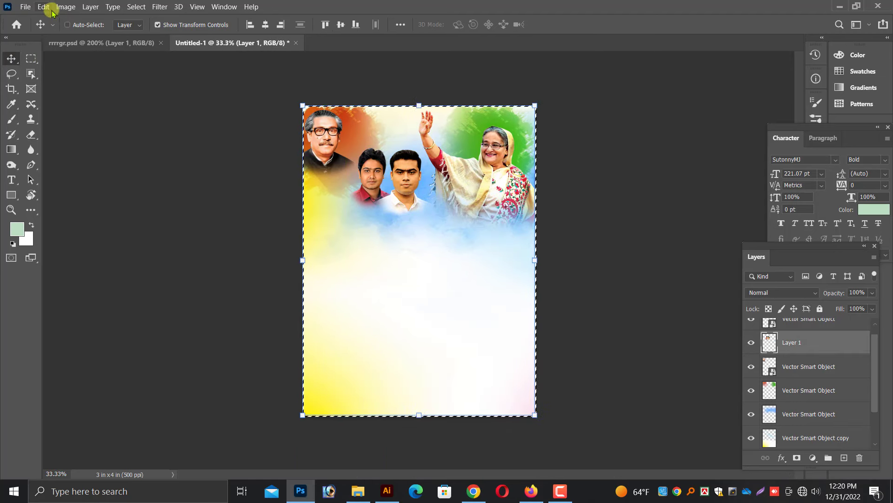
pyautogui.click(44, 7)
pyautogui.click(25, 6)
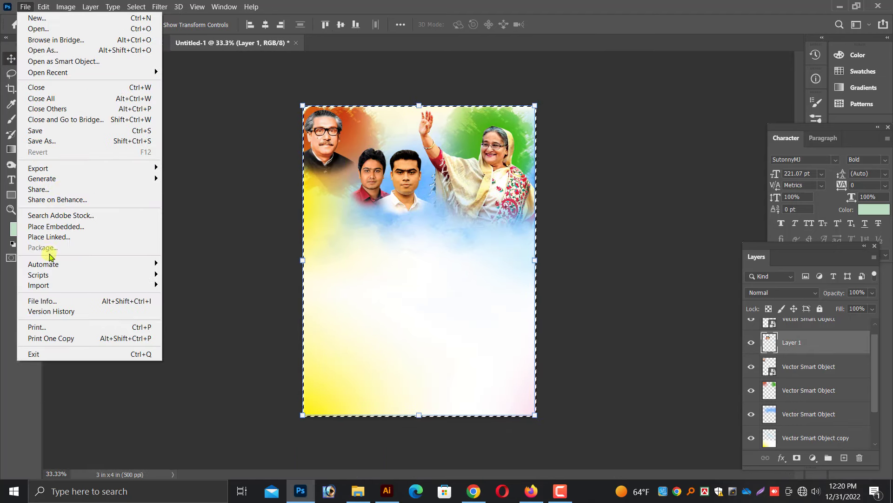
# Save the poster to this computer as the TIFF file ww.tif
pyautogui.click(51, 141)
pyautogui.click(503, 332)
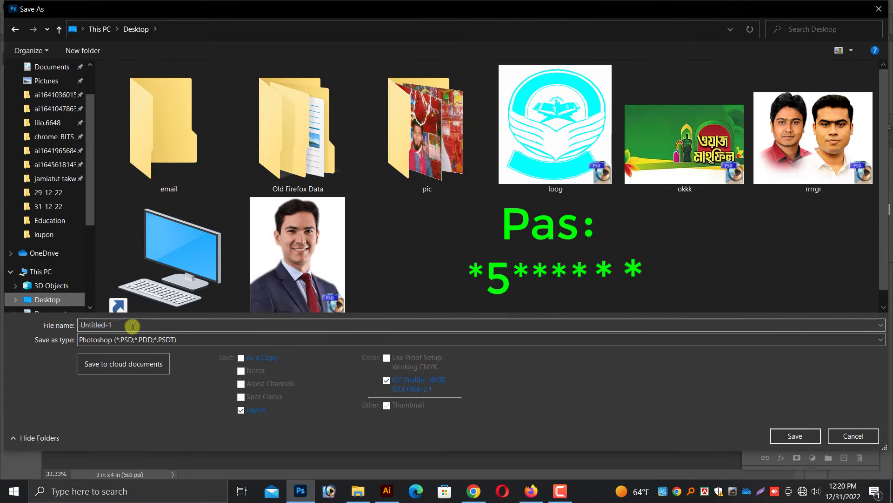
pyautogui.write('bbbb')
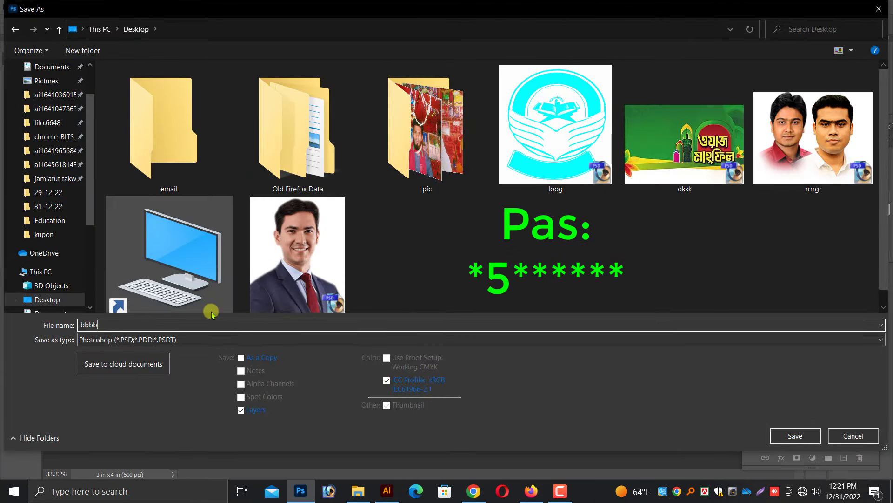
pyautogui.press('BackSpace')
pyautogui.press('BackSpace')
pyautogui.press('BackSpace')
pyautogui.write('ff')
pyautogui.press('BackSpace')
pyautogui.press('BackSpace')
pyautogui.press('BackSpace')
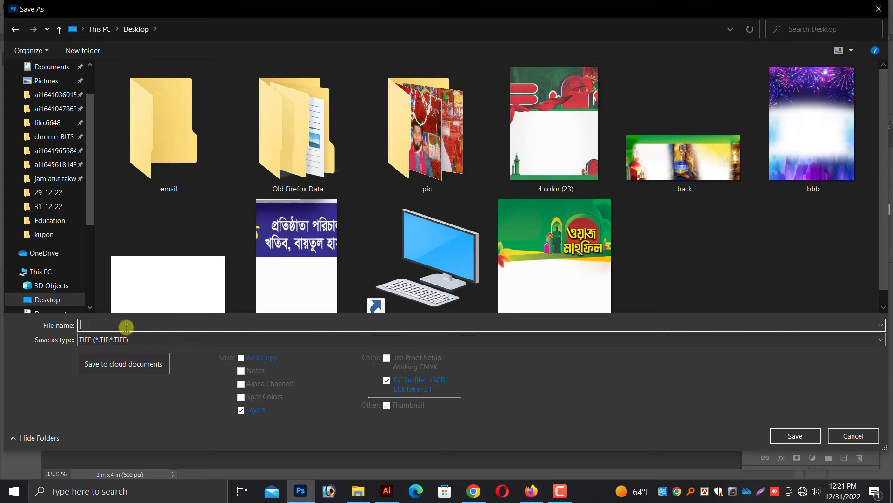
pyautogui.press('Return')
pyautogui.press('Return')
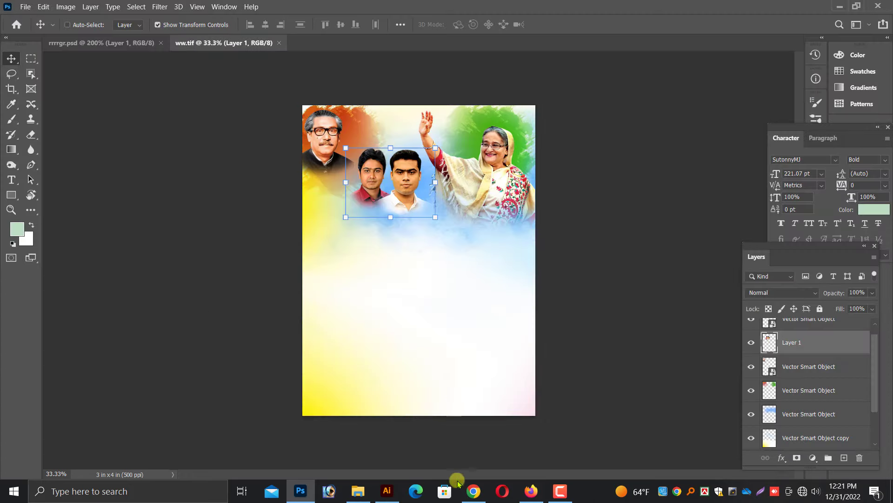
# In the Illustrator poster, delete the red-green splash and blue watercolour images
pyautogui.click(386, 491)
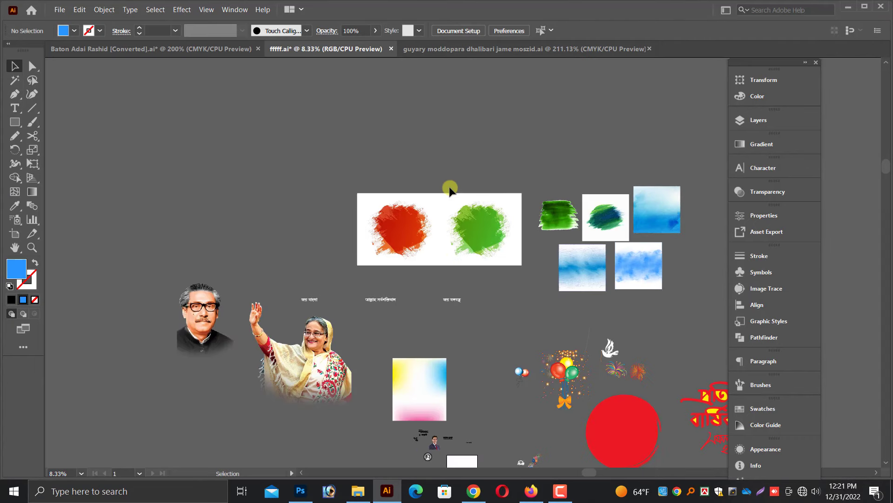
pyautogui.scroll(1, 450, 187)
pyautogui.scroll(-1, 690, 266)
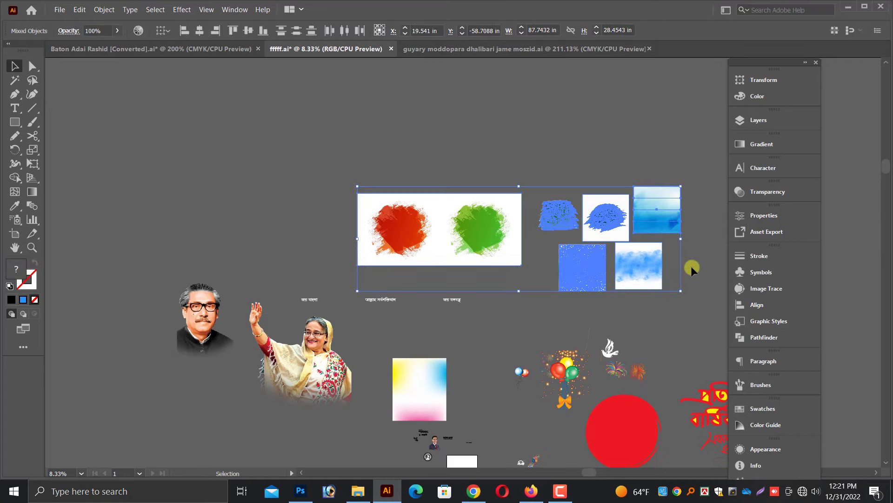
pyautogui.click(464, 237)
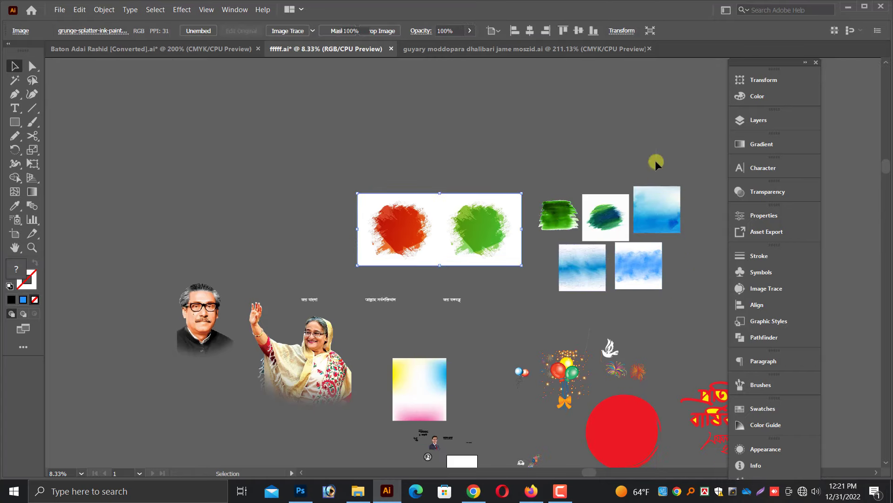
pyautogui.press('Delete')
pyautogui.click(656, 209)
pyautogui.press('Delete')
pyautogui.press('Delete')
pyautogui.scroll(-1, 626, 280)
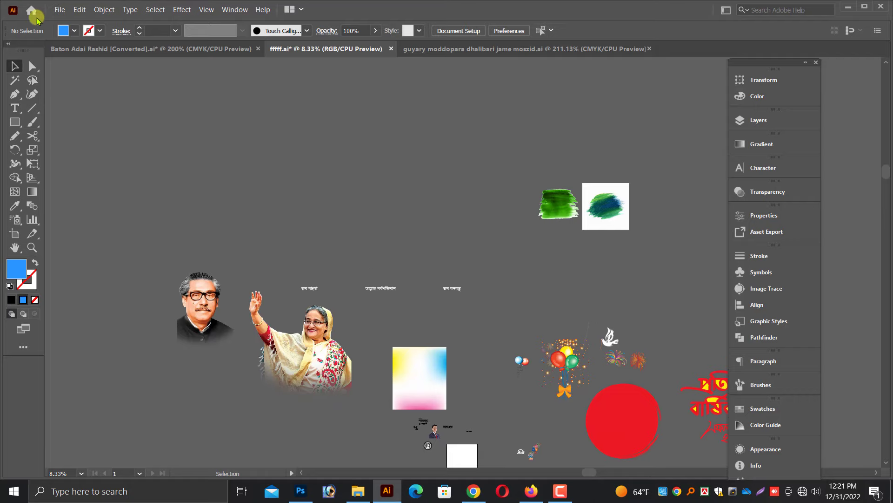
# Open the ww.tif background file from the Desktop
pyautogui.click(60, 10)
pyautogui.click(70, 46)
pyautogui.click(57, 246)
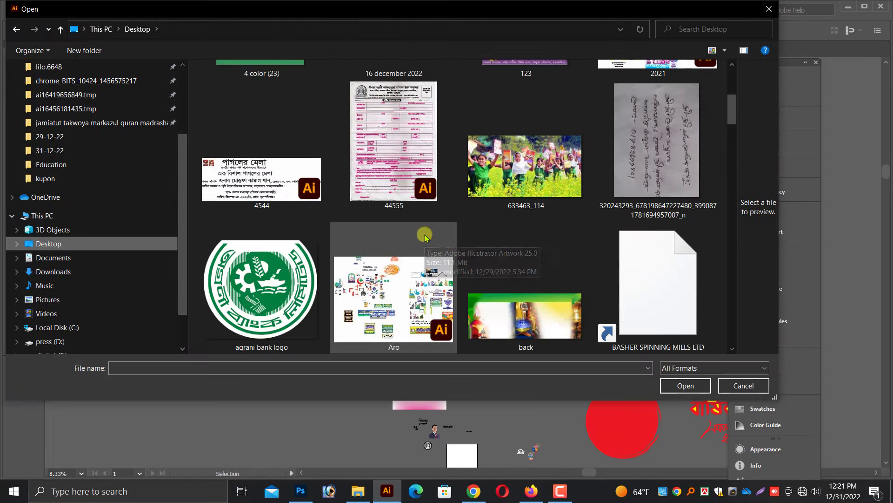
pyautogui.scroll(-5, 442, 251)
pyautogui.scroll(-5, 475, 274)
pyautogui.scroll(-5, 494, 284)
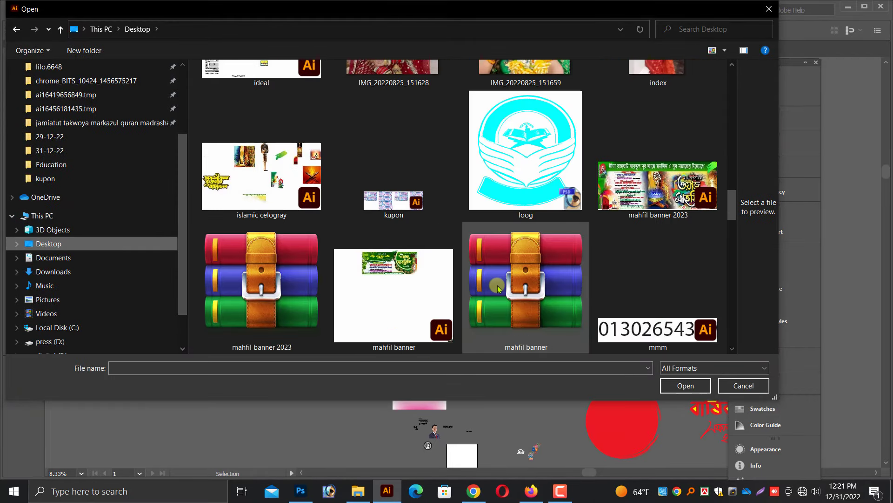
pyautogui.click(261, 176)
pyautogui.scroll(2, 350, 204)
pyautogui.scroll(5, 350, 204)
pyautogui.scroll(3, 350, 203)
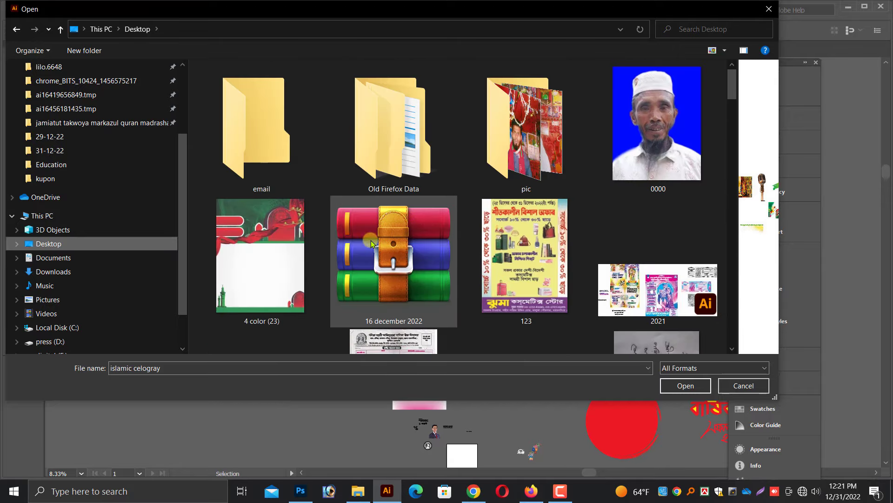
pyautogui.scroll(-3, 350, 204)
pyautogui.scroll(-10, 280, 251)
pyautogui.click(272, 261)
pyautogui.doubleClick(272, 260)
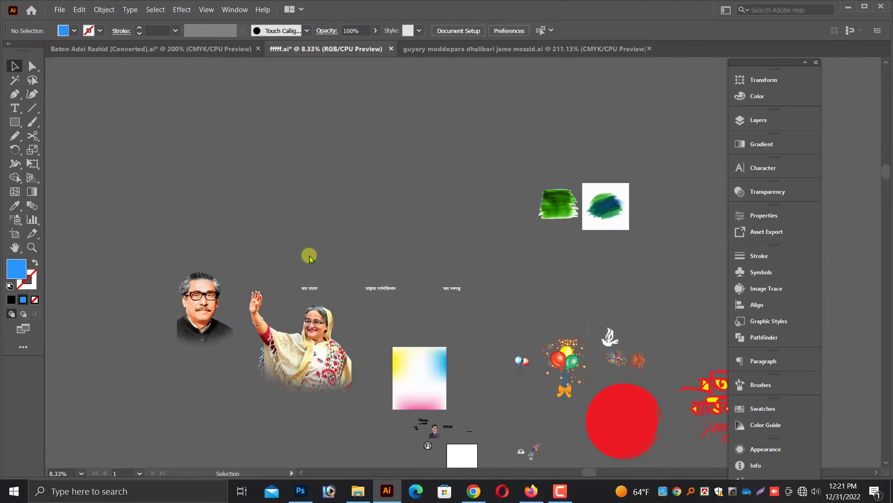
pyautogui.click(413, 375)
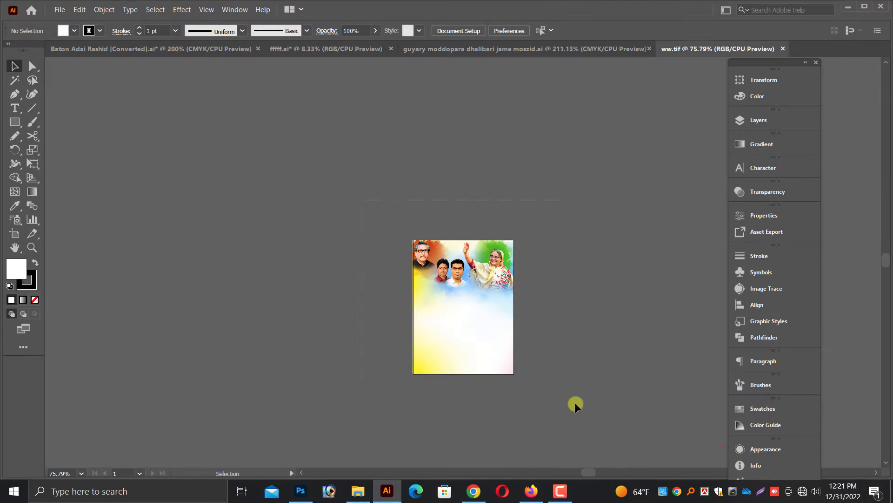
# Bring the ww.tif image into the poster document, scaled and placed across the top
pyautogui.moveTo(477, 287)
pyautogui.mouseDown()
pyautogui.moveTo(426, 52)
pyautogui.moveTo(378, 182)
pyautogui.mouseUp()
pyautogui.moveTo(384, 189); pyautogui.dragTo(466, 314)
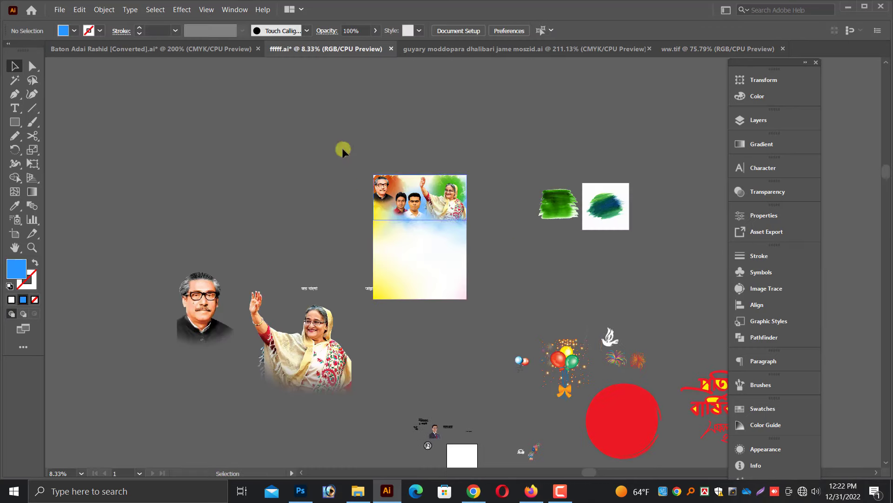
pyautogui.scroll(-1, 343, 150)
pyautogui.moveTo(450, 240)
pyautogui.mouseDown()
pyautogui.moveTo(455, 322)
pyautogui.moveTo(310, 396)
pyautogui.mouseUp()
pyautogui.scroll(-3, 451, 308)
# Delete the loose large Hasina photo and select the placed portrait image
pyautogui.click(289, 279)
pyautogui.press('Delete')
pyautogui.keyDown('ctrl'); pyautogui.click(318, 347); pyautogui.keyUp('ctrl')
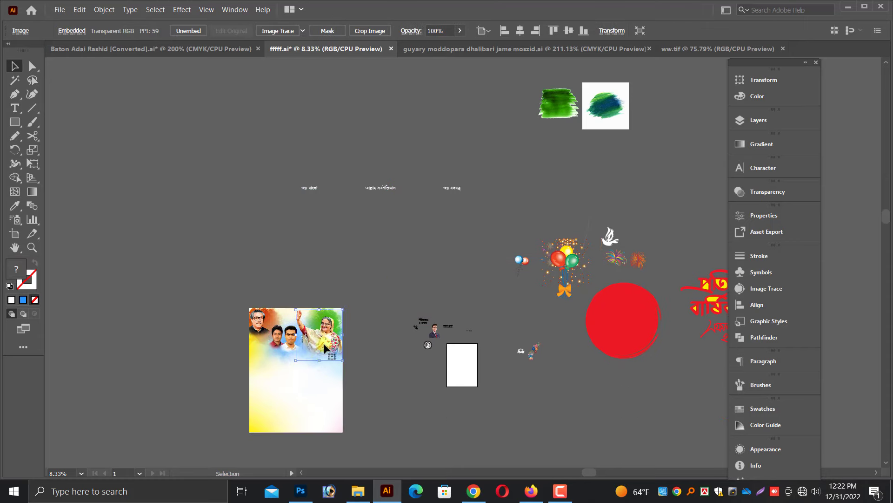
pyautogui.scroll(5, 318, 347)
pyautogui.hscroll(-3, 404, 340)
pyautogui.scroll(-2, 389, 329)
pyautogui.scroll(-2, 492, 349)
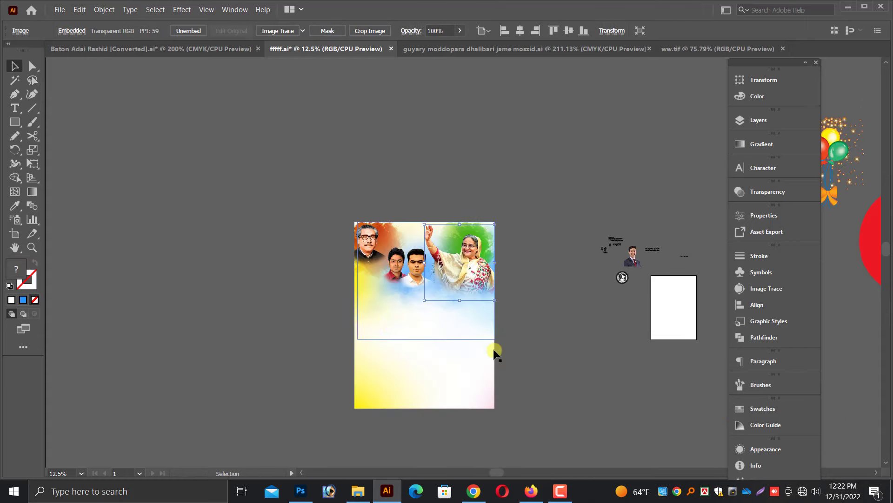
pyautogui.hscroll(3, 582, 229)
# Move the balloon-and-firework group onto the poster's top and shrink it
pyautogui.press('v')
pyautogui.click(666, 161)
pyautogui.moveTo(666, 161); pyautogui.dragTo(265, 252)
pyautogui.scroll(3, 265, 252)
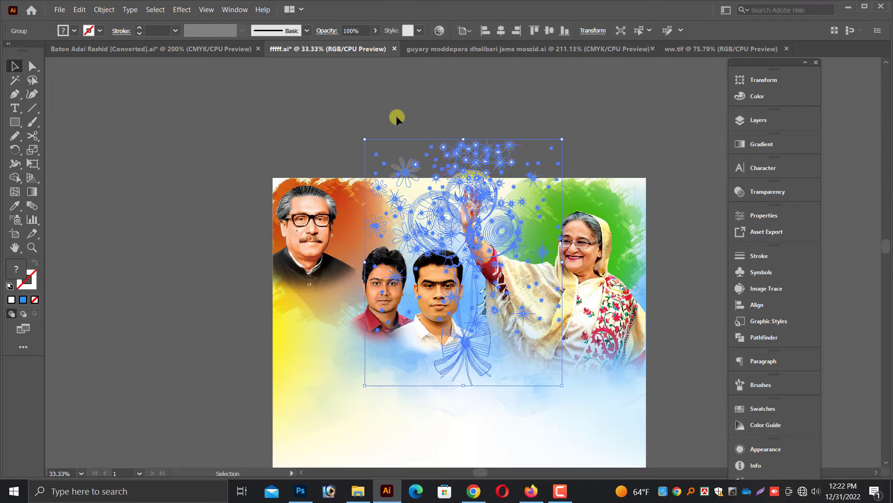
pyautogui.moveTo(474, 145); pyautogui.dragTo(425, 239)
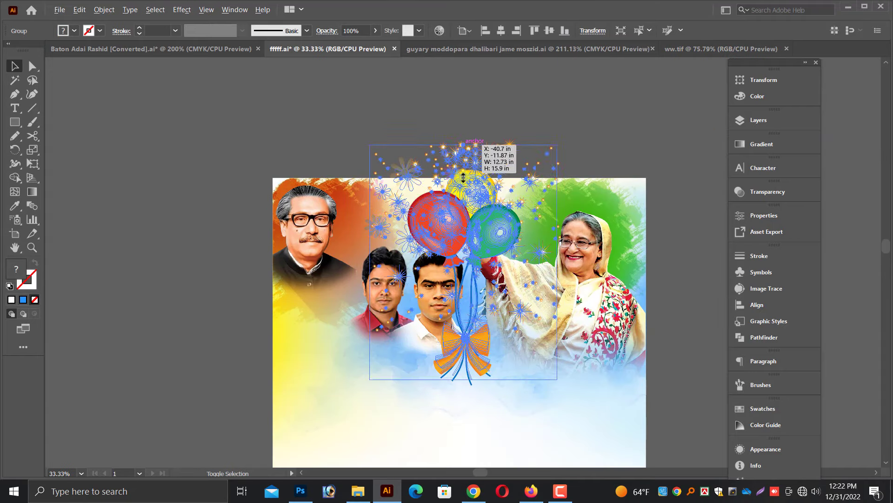
pyautogui.scroll(3, 424, 240)
pyautogui.click(442, 362)
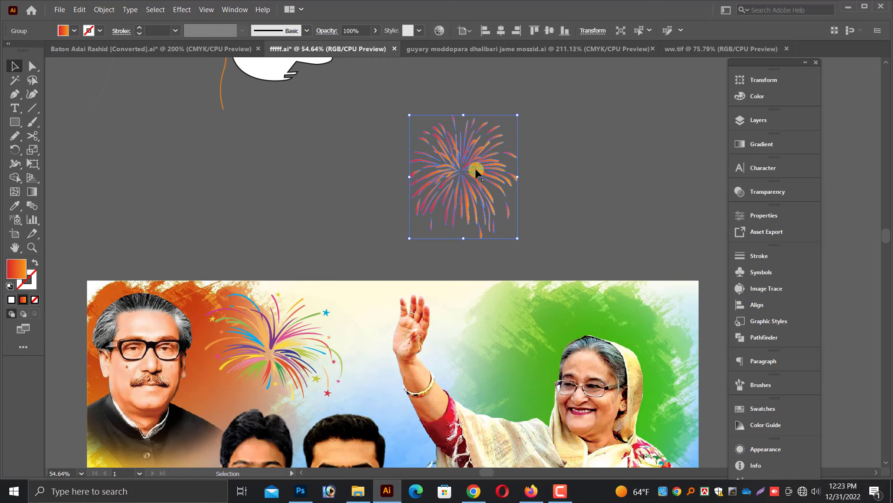
# Bring a firework burst onto the poster, the orange one beside the rainbow one
pyautogui.moveTo(475, 169)
pyautogui.mouseDown()
pyautogui.moveTo(512, 333)
pyautogui.moveTo(356, 330)
pyautogui.mouseUp()
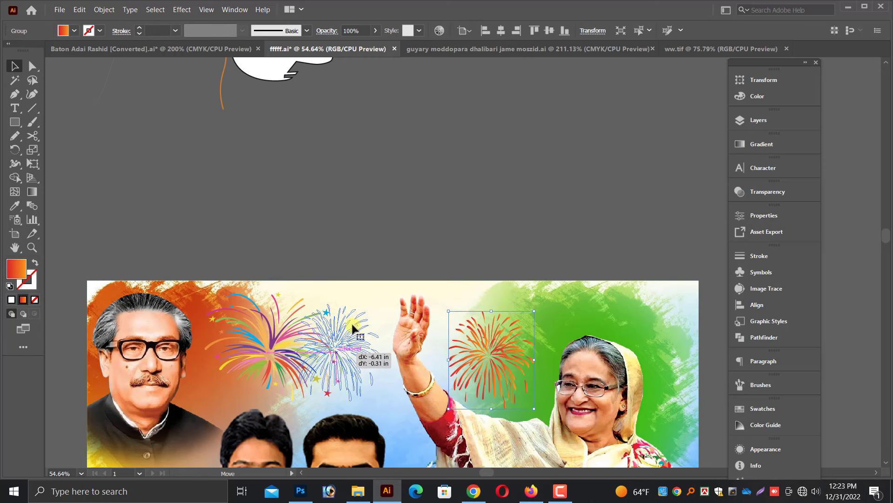
pyautogui.scroll(-1, 298, 354)
pyautogui.click(306, 280)
pyautogui.scroll(4, 305, 280)
pyautogui.moveTo(322, 70); pyautogui.dragTo(601, 292)
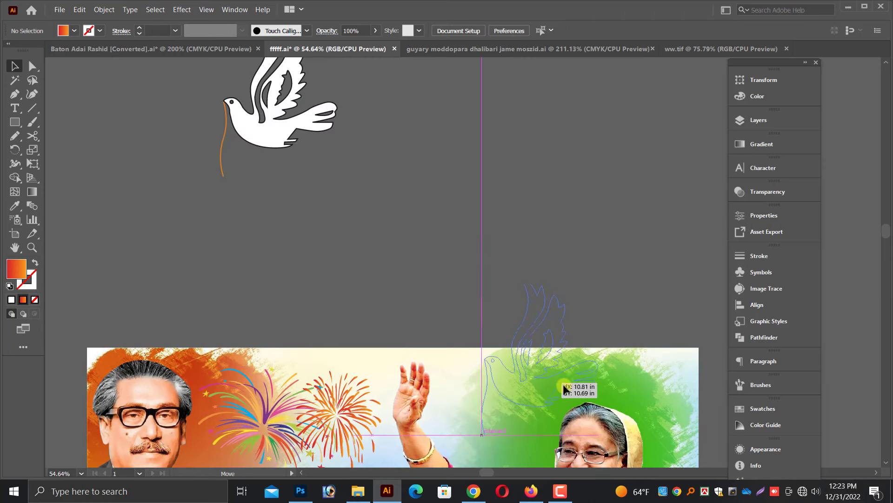
pyautogui.scroll(3, 605, 291)
# Position the white dove on the poster's left side above the balloons
pyautogui.moveTo(351, 279); pyautogui.dragTo(348, 270)
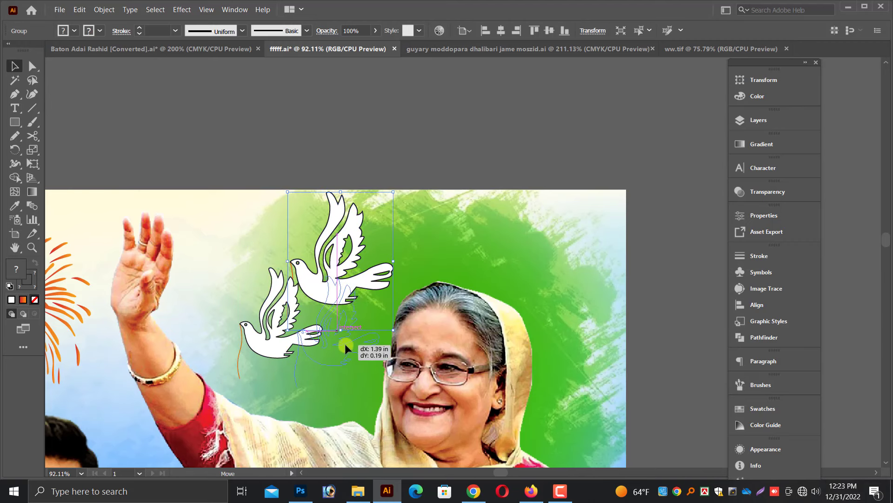
pyautogui.click(438, 133)
pyautogui.hotkey('ctrl', '-')
pyautogui.hotkey('ctrl', '-')
pyautogui.hotkey('ctrl', '-')
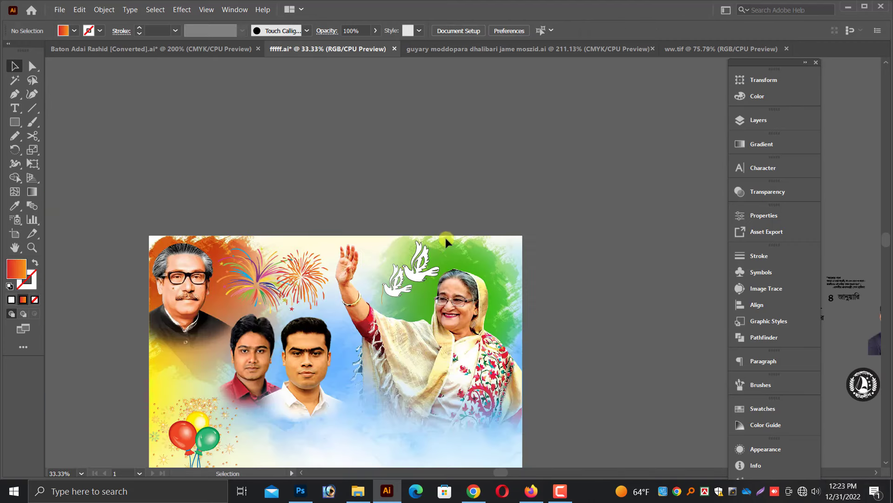
pyautogui.moveTo(445, 238); pyautogui.dragTo(404, 303)
pyautogui.scroll(-2, 404, 303)
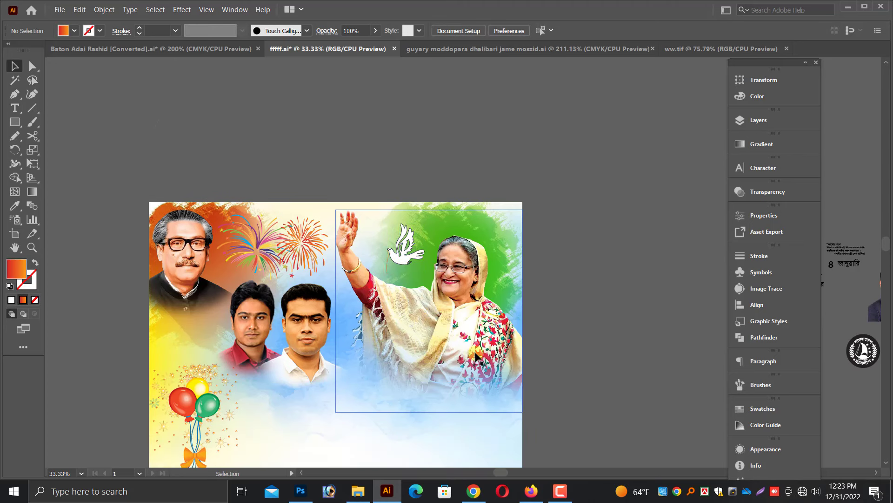
pyautogui.scroll(-3, 404, 303)
pyautogui.hotkey('ctrl', 'z')
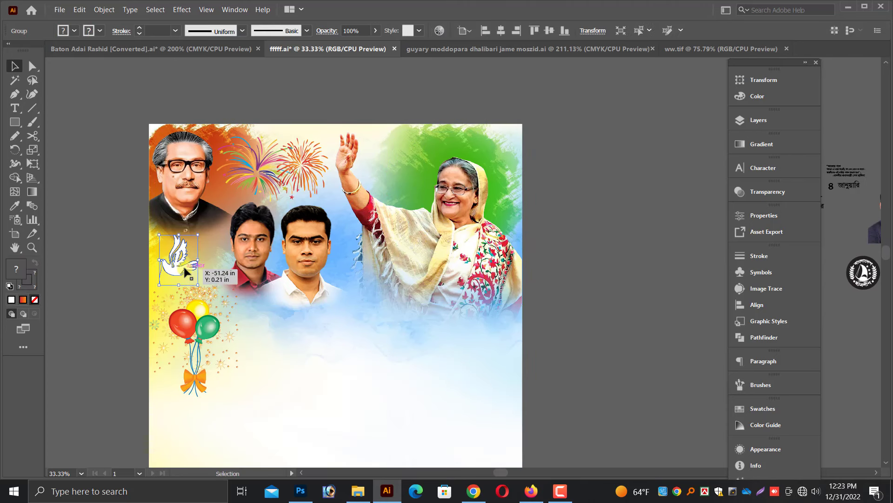
pyautogui.moveTo(127, 254); pyautogui.dragTo(448, 305)
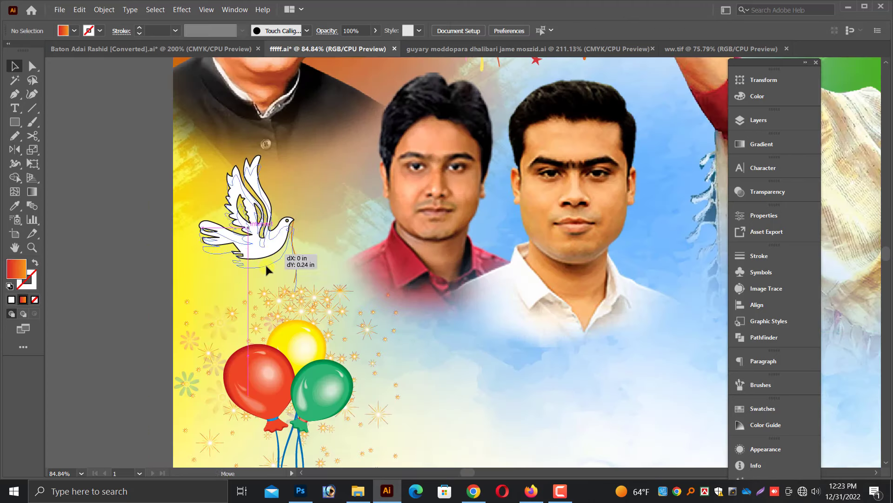
pyautogui.hotkey('ctrl', '-')
pyautogui.hotkey('ctrl', '-')
pyautogui.hotkey('ctrl', '-')
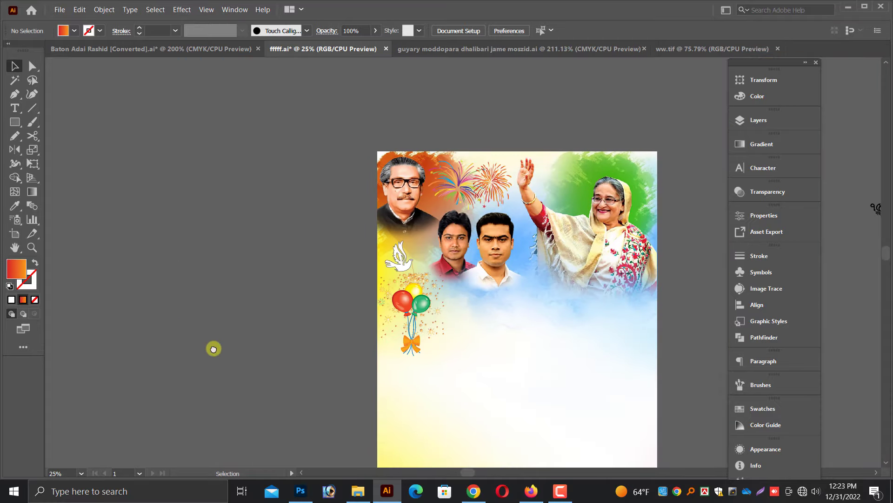
pyautogui.scroll(-1, 208, 350)
pyautogui.hotkey('ctrl', '-')
pyautogui.hotkey('ctrl', '+')
# Enlarge the small artwork group on the pasteboard
pyautogui.scroll(1, 432, 358)
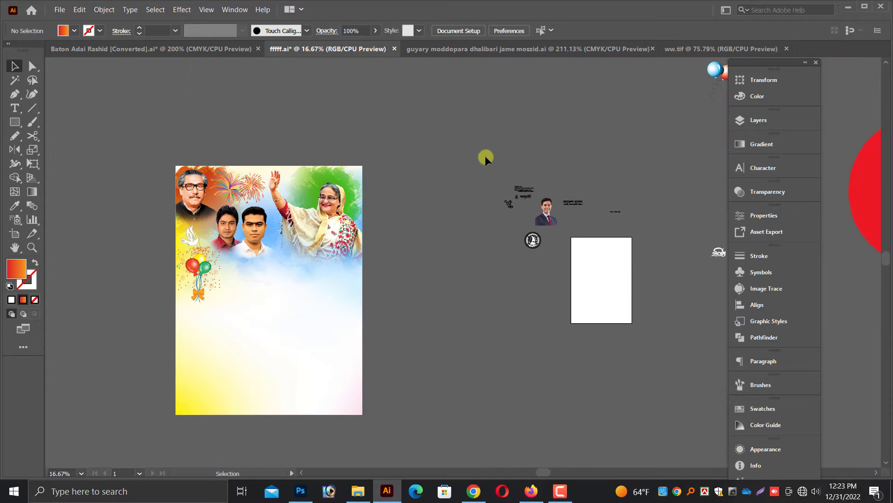
pyautogui.moveTo(485, 155)
pyautogui.mouseDown()
pyautogui.moveTo(573, 304)
pyautogui.moveTo(551, 391)
pyautogui.mouseUp()
pyautogui.scroll(1, 553, 372)
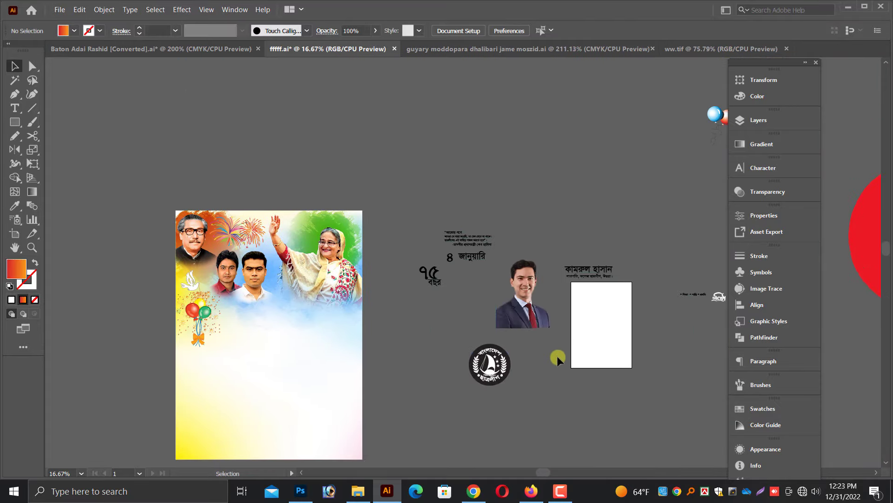
pyautogui.scroll(2, 687, 309)
pyautogui.hotkey('ctrl', '-')
# Shrink the Bengali slogan line and fit it across the poster's top
pyautogui.click(558, 135)
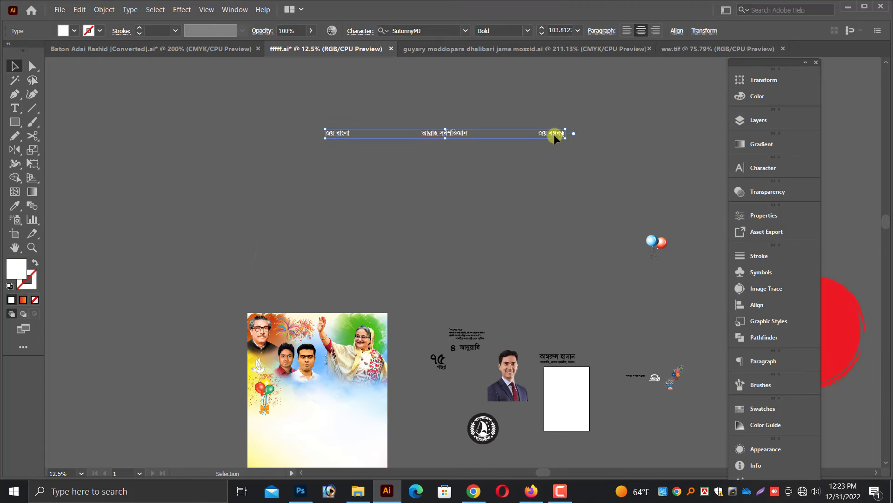
pyautogui.hotkey('ctrl', '+')
pyautogui.moveTo(451, 283); pyautogui.dragTo(307, 283)
pyautogui.scroll(5, 307, 283)
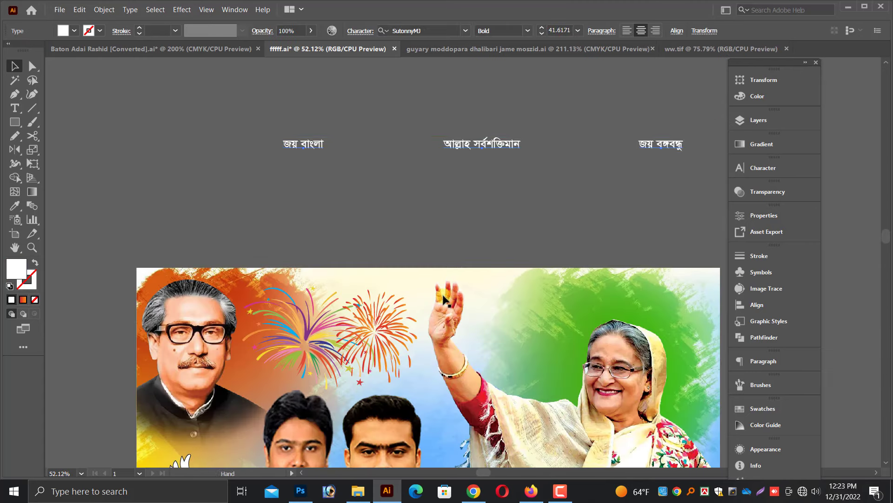
pyautogui.scroll(-1, 498, 186)
pyautogui.moveTo(482, 111); pyautogui.dragTo(456, 244)
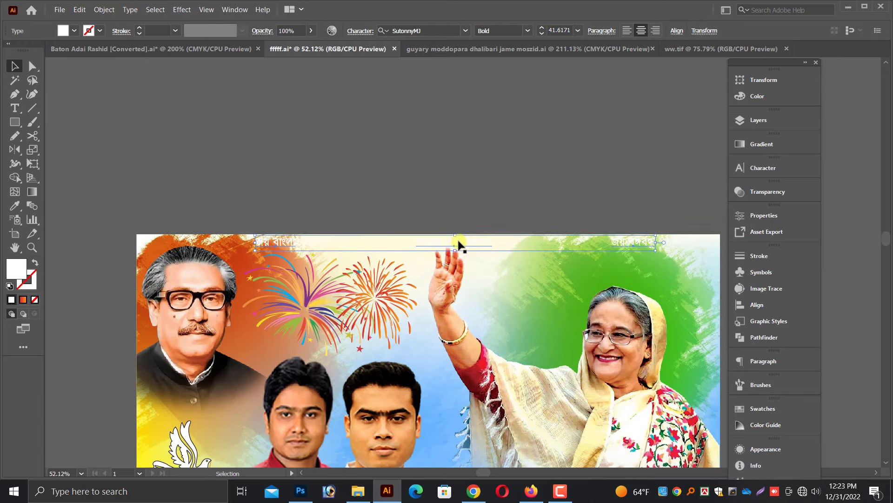
pyautogui.moveTo(652, 243); pyautogui.dragTo(610, 240)
pyautogui.scroll(3, 351, 214)
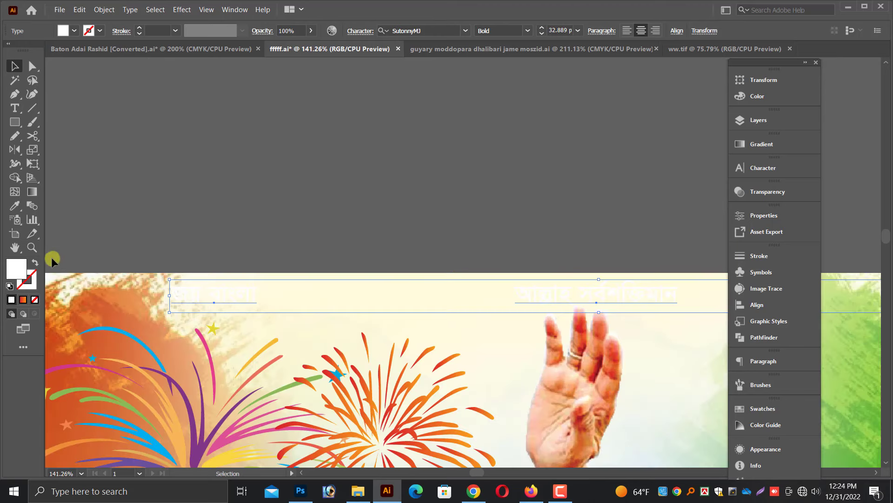
# Make the slogan text fill black and deselect it
pyautogui.click(757, 96)
pyautogui.click(610, 152)
pyautogui.click(706, 75)
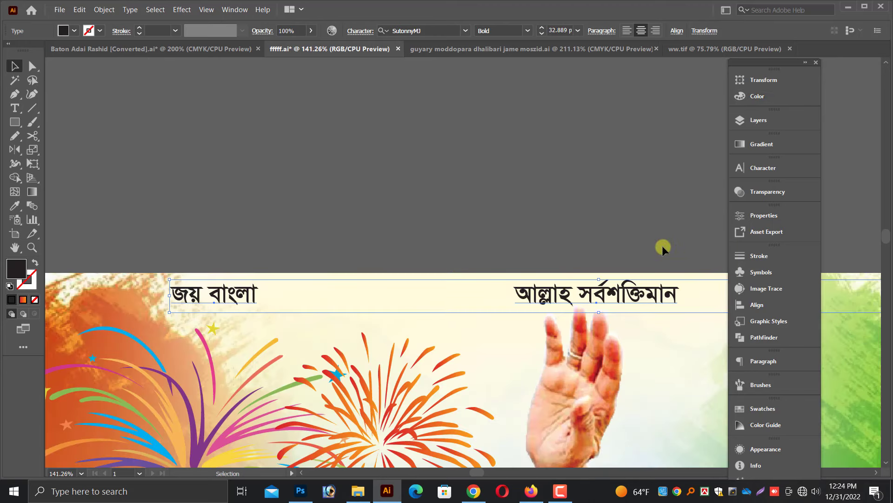
pyautogui.click(663, 245)
pyautogui.scroll(-3, 662, 245)
pyautogui.scroll(3, 422, 184)
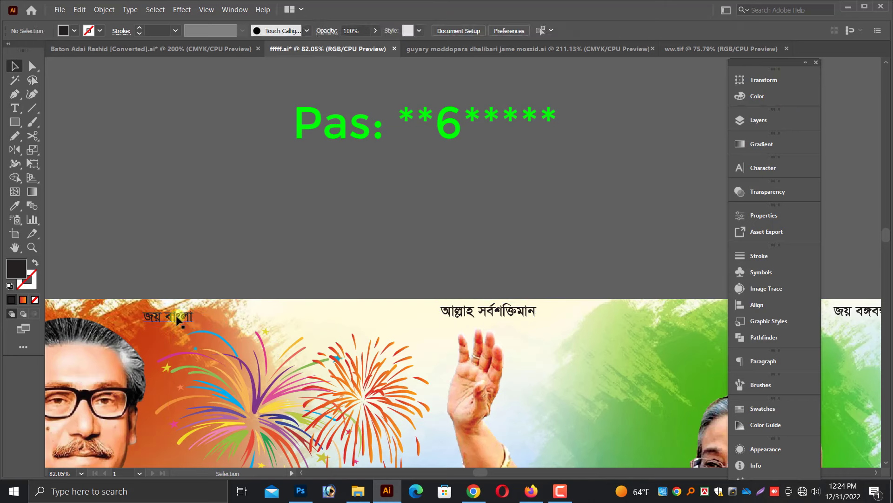
# Shift the 'Joy Bangla' text left, show the Color panel's CMYK sliders, and deselect
pyautogui.moveTo(223, 315); pyautogui.dragTo(167, 316)
pyautogui.click(757, 95)
pyautogui.click(498, 153)
pyautogui.scroll(-3, 498, 152)
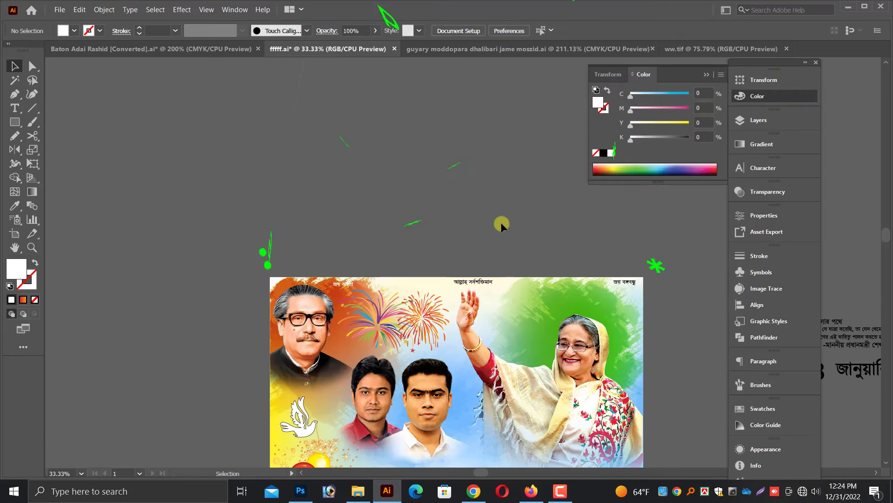
pyautogui.scroll(-2, 501, 222)
pyautogui.scroll(-2, 470, 228)
pyautogui.hscroll(3, 619, 283)
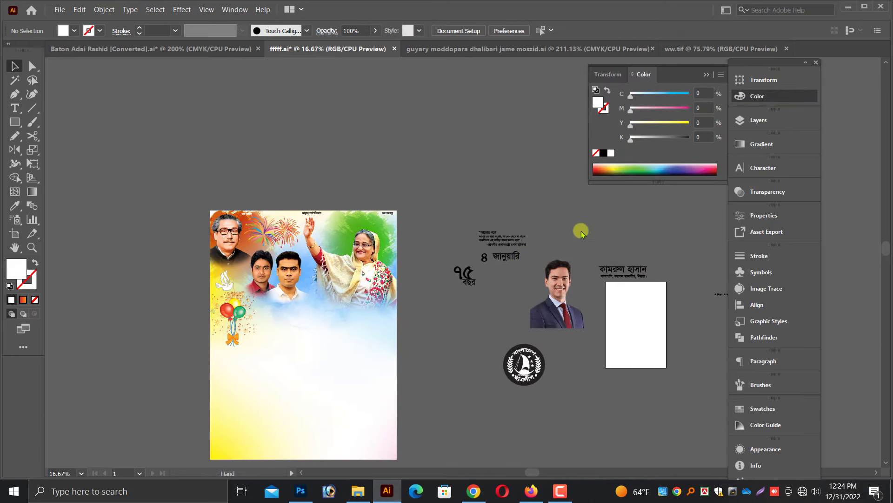